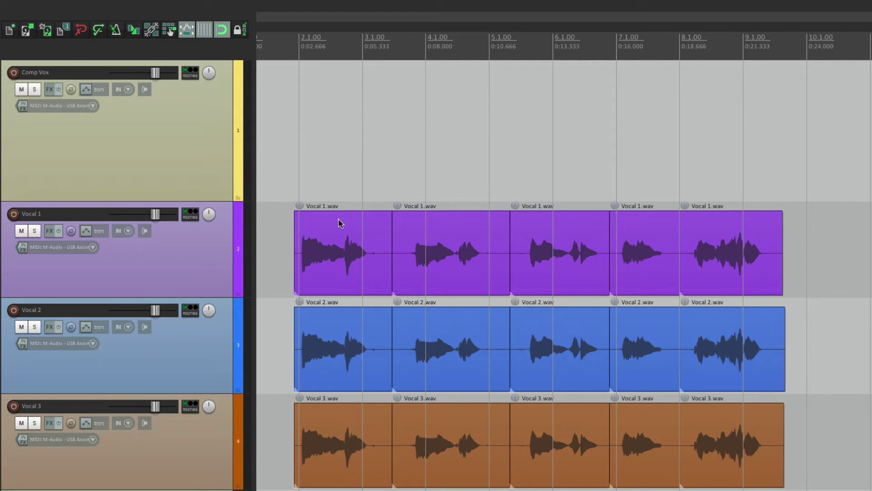
Step: Drag alternating Vocal 1, 2, 3, 1 and 2 sections onto Comp Vox and clear the selection
drag(341, 226, 334, 125)
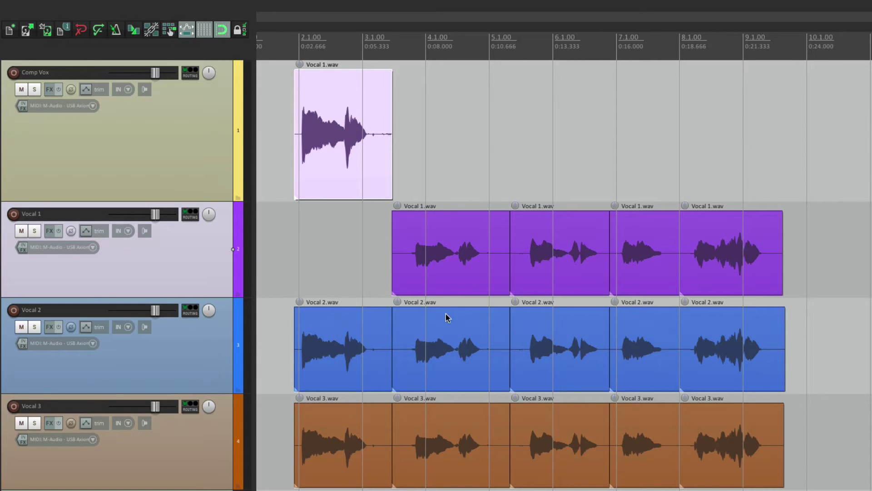
drag(441, 328, 447, 146)
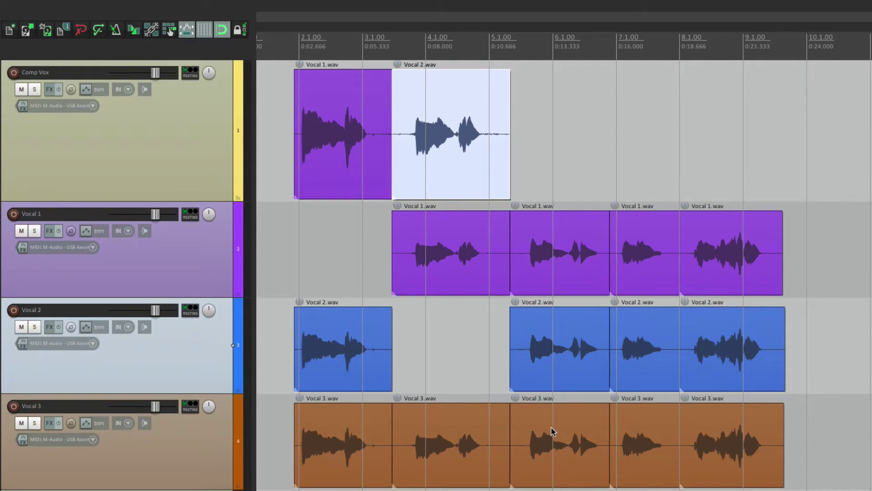
drag(552, 429, 567, 189)
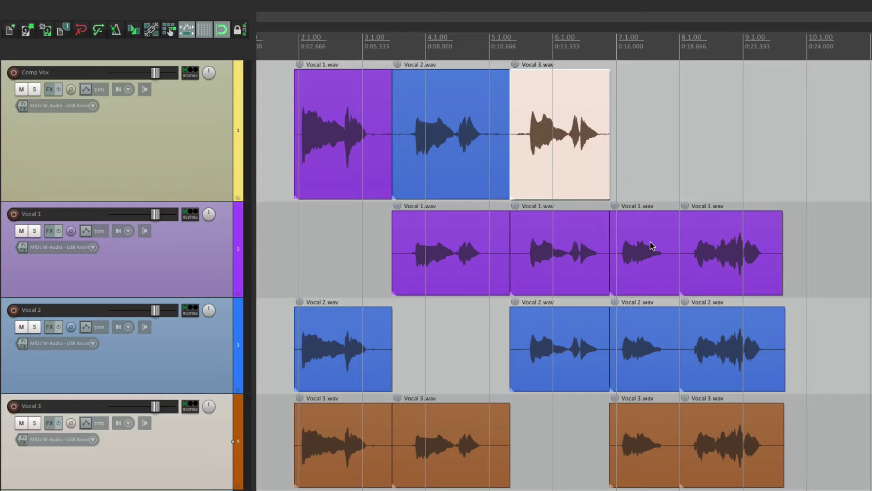
drag(650, 242, 657, 136)
drag(722, 328, 739, 161)
click(279, 136)
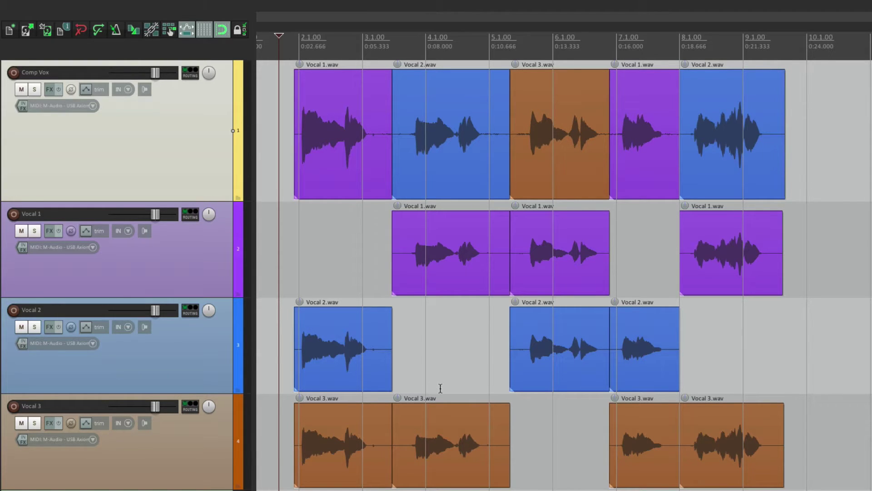
click(202, 258)
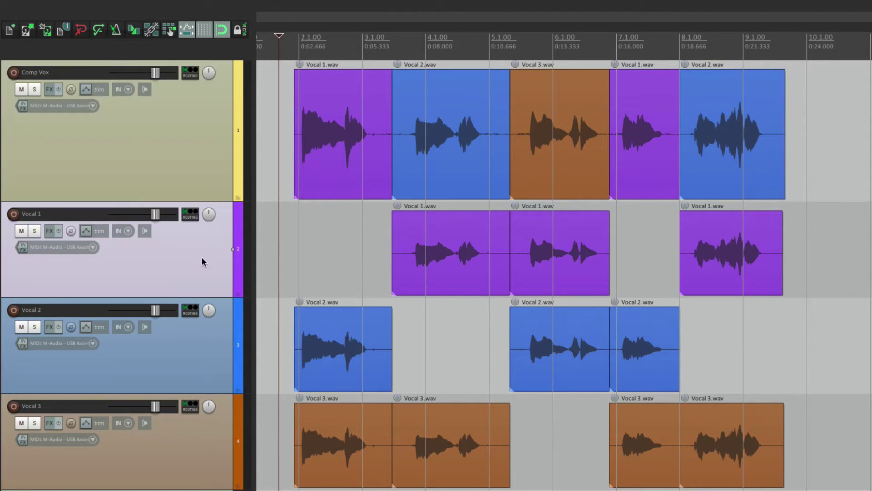
shift+click(208, 440)
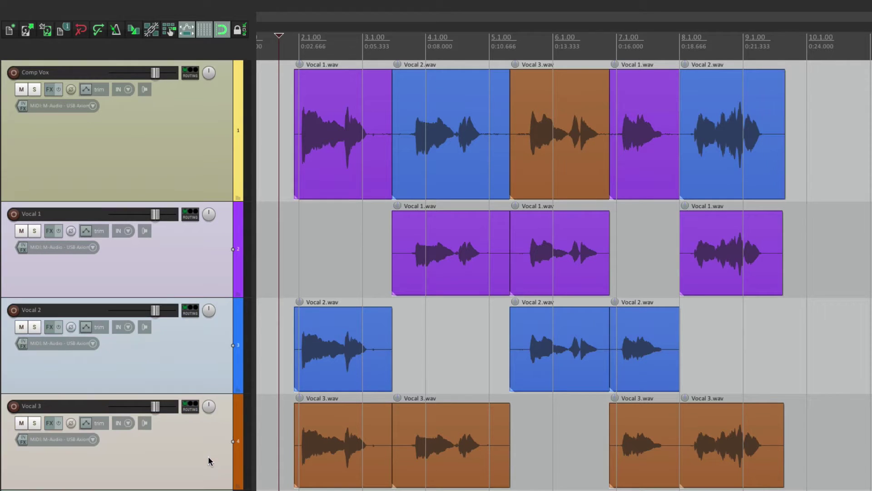
click(20, 231)
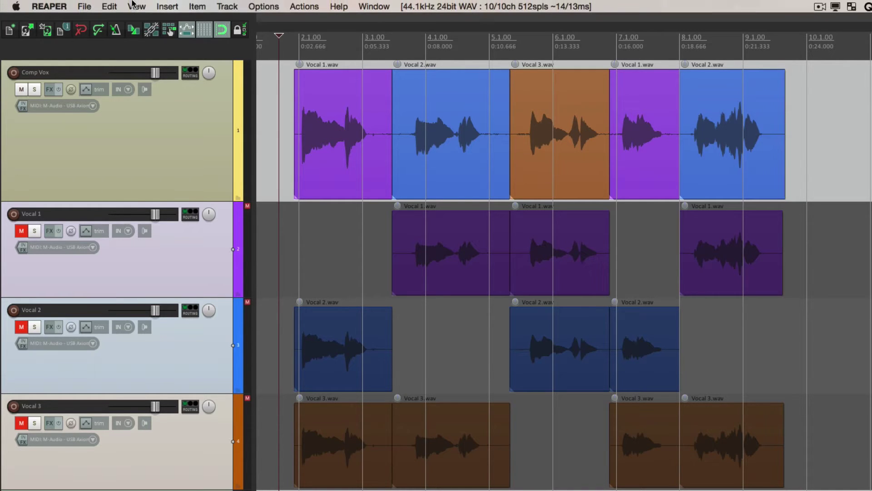
click(136, 5)
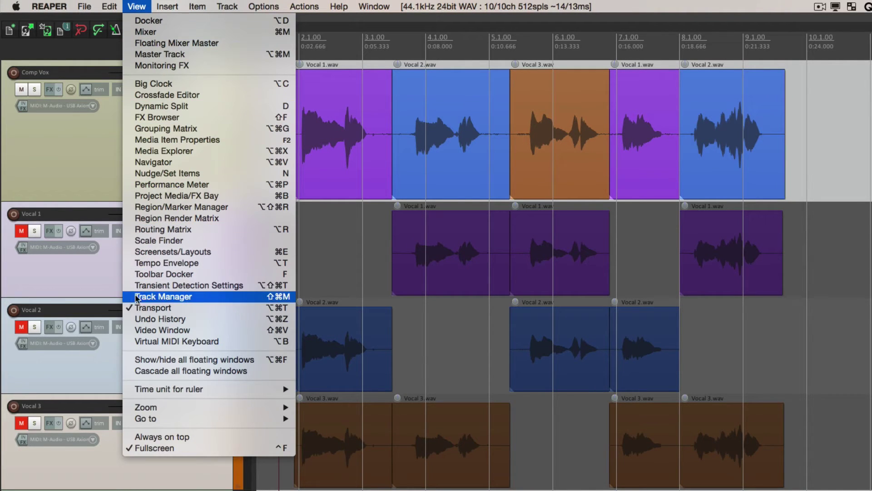
click(131, 299)
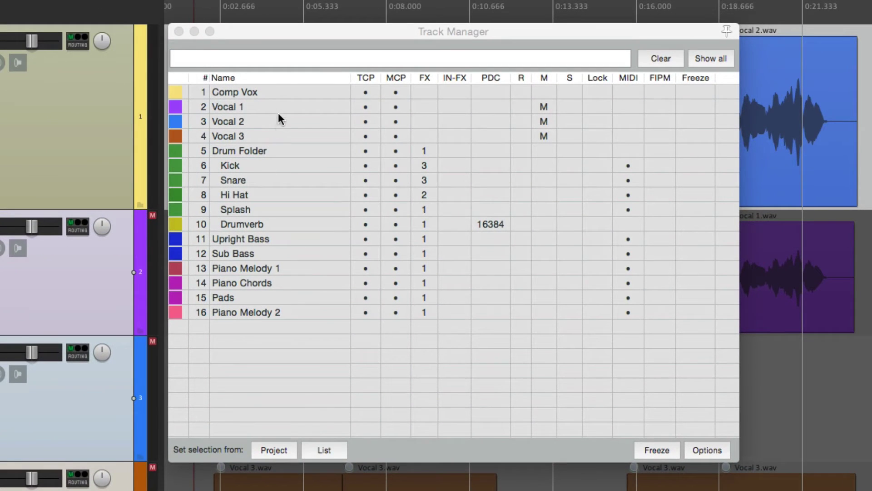
click(280, 107)
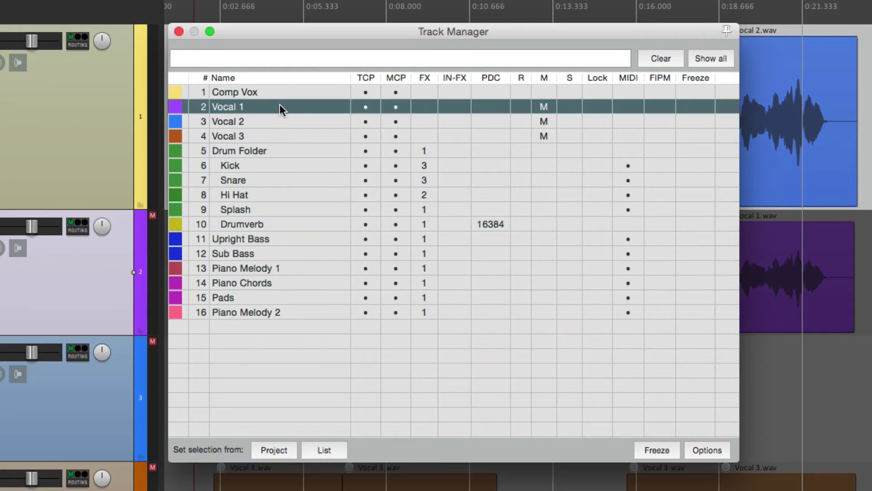
shift+click(298, 136)
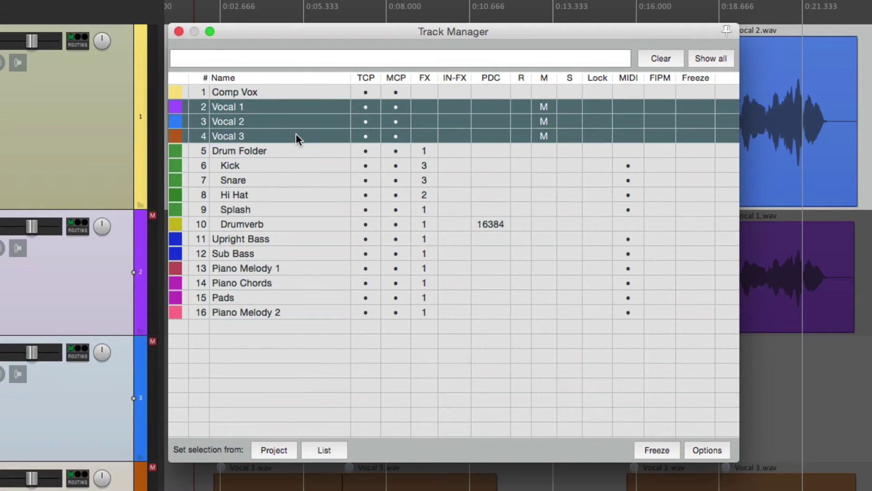
click(372, 108)
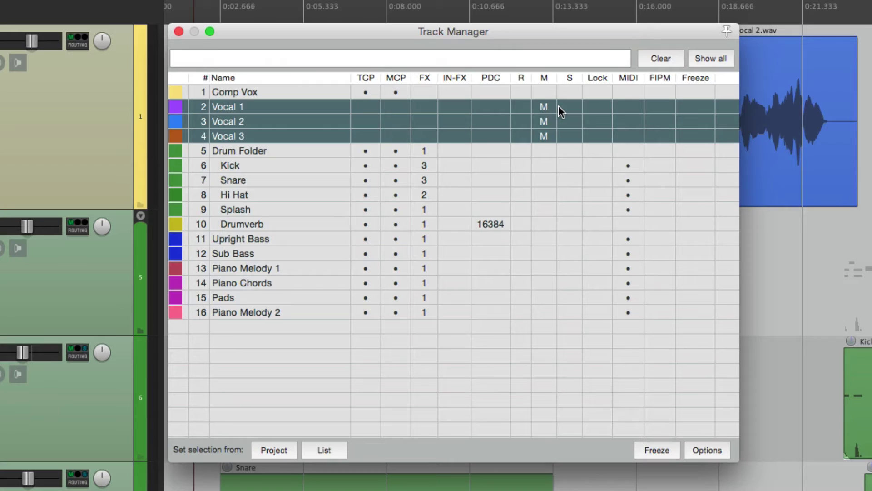
click(365, 108)
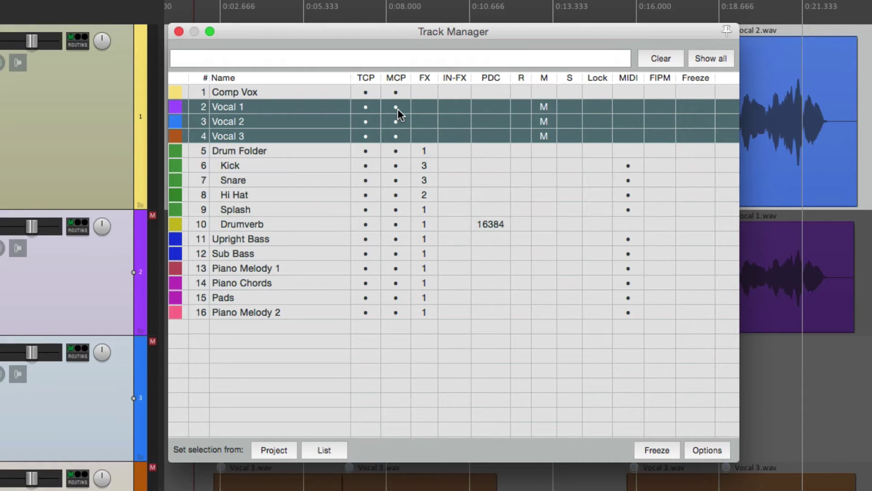
click(544, 107)
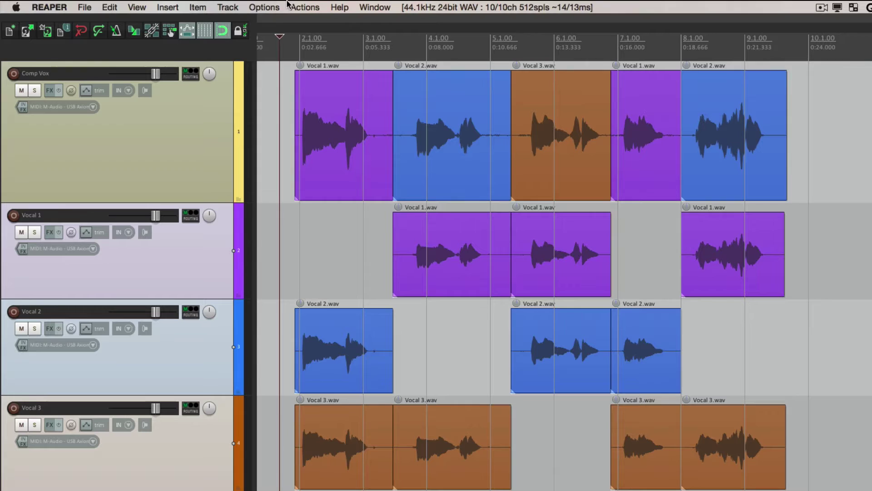
click(301, 8)
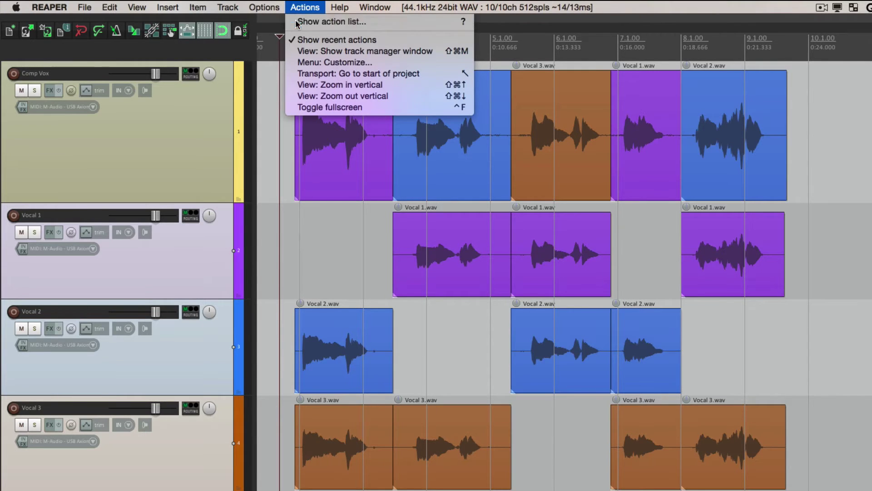
click(296, 22)
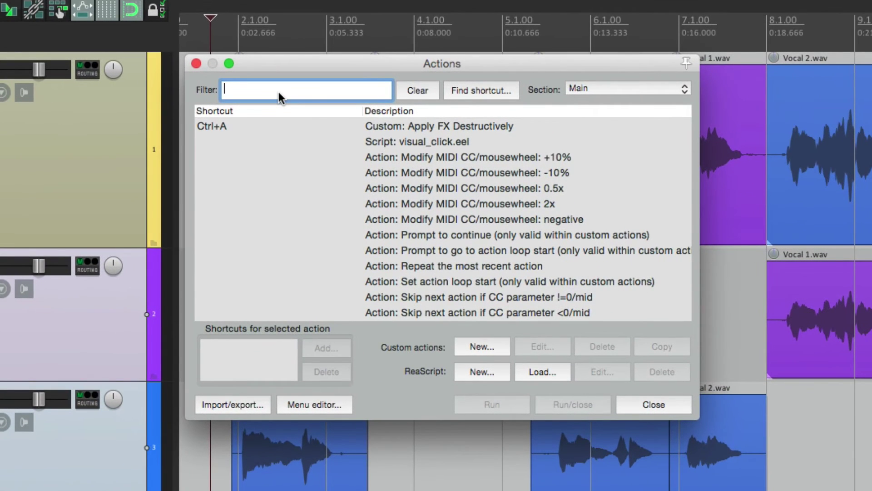
text(hide track)
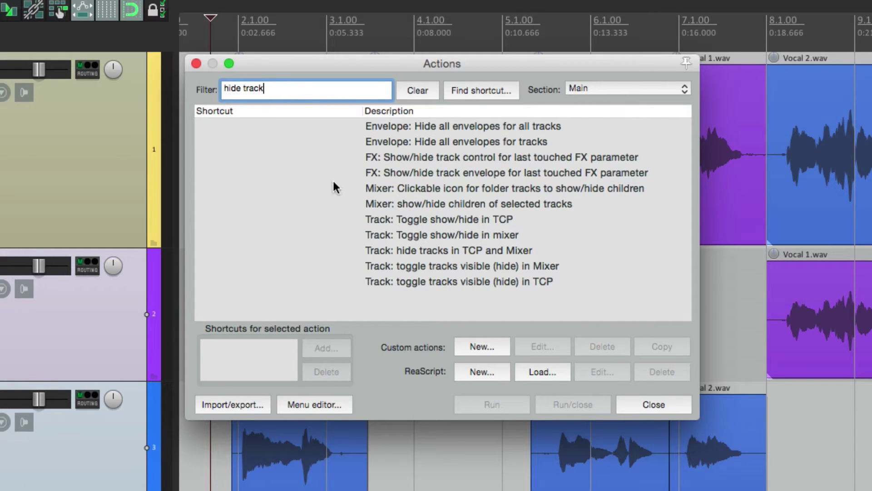
click(401, 220)
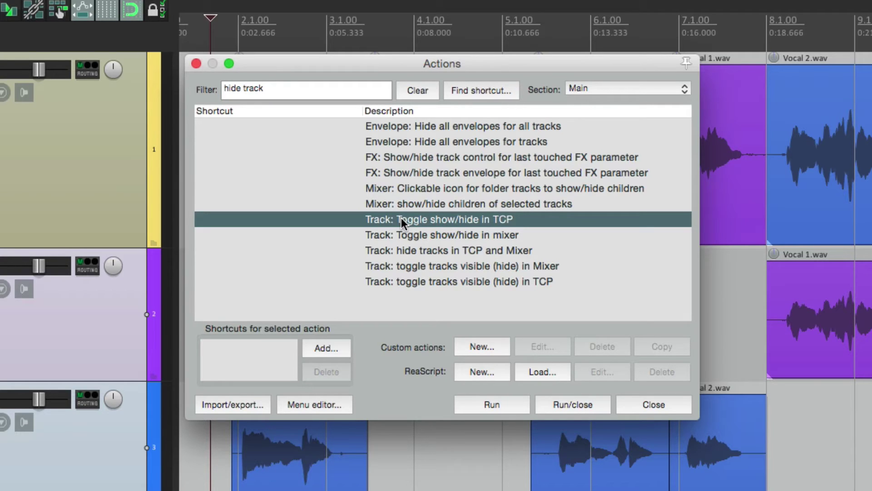
click(401, 235)
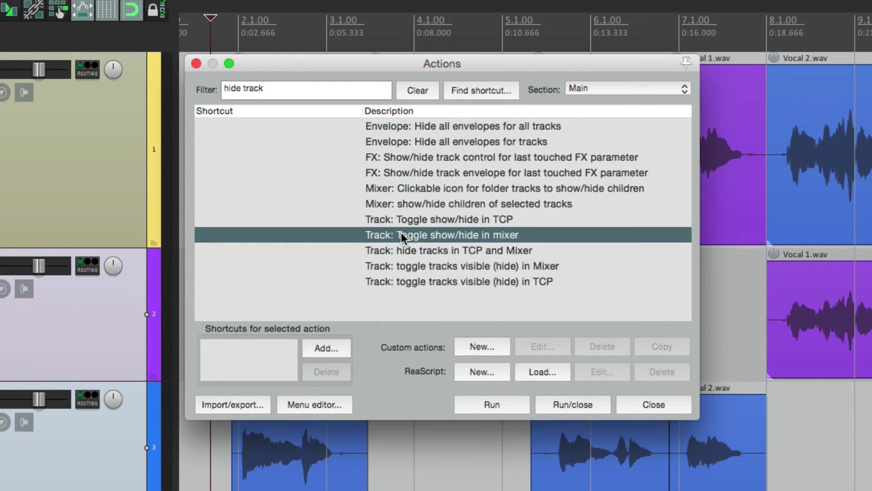
click(408, 251)
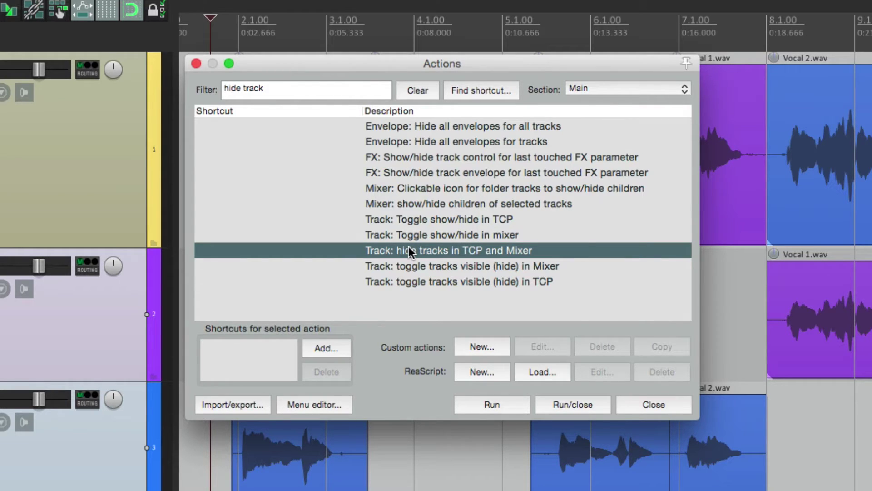
click(326, 349)
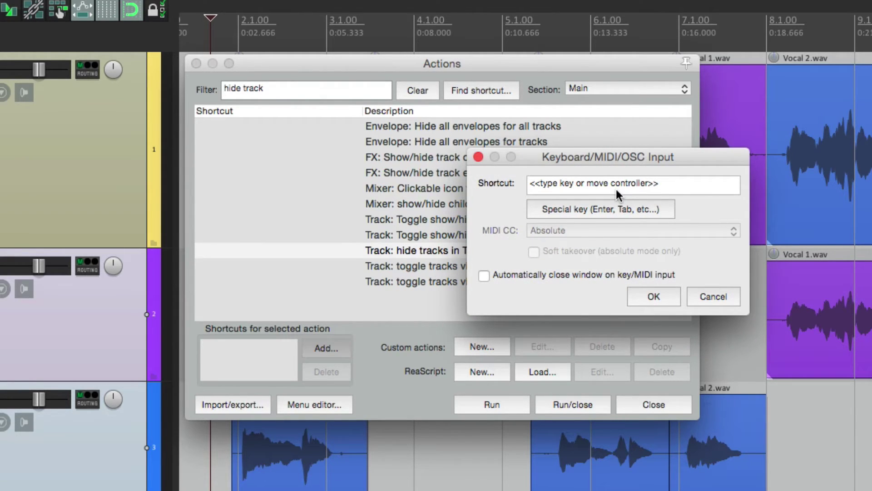
click(712, 297)
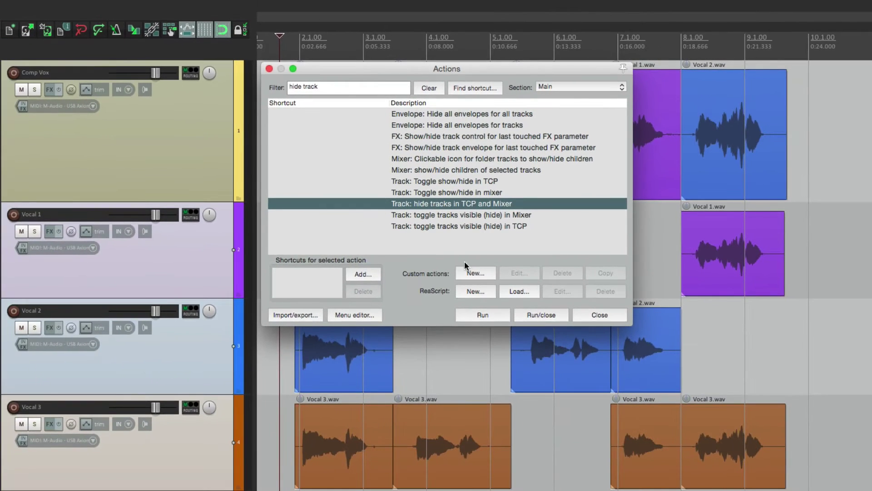
click(484, 315)
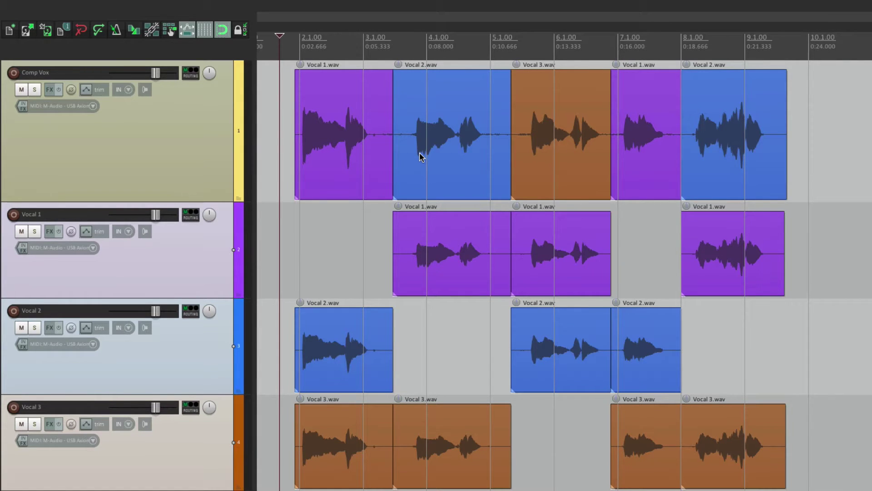
Step: Check the Track Manager from the track context menu, close it, and open the Options menu
right_click(212, 248)
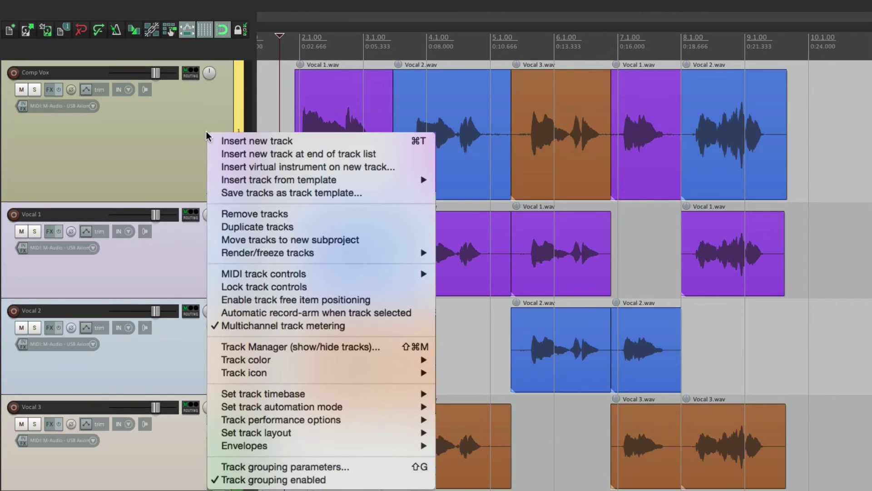
click(217, 349)
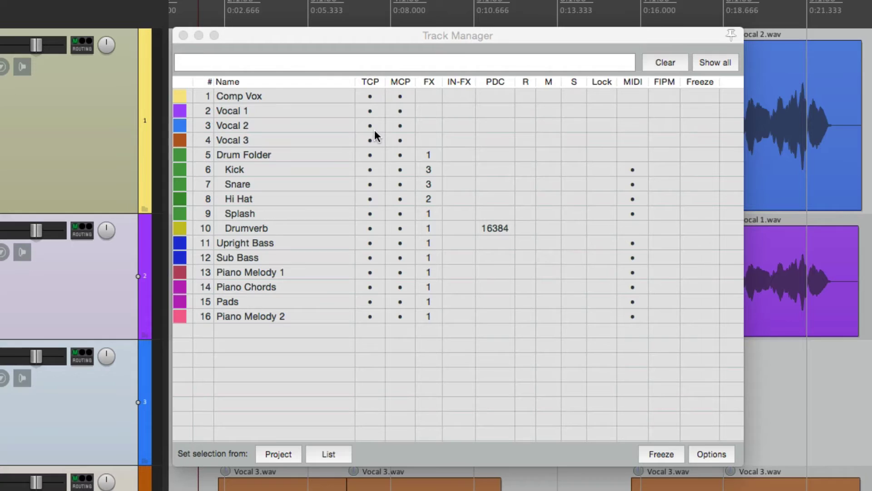
key(Escape)
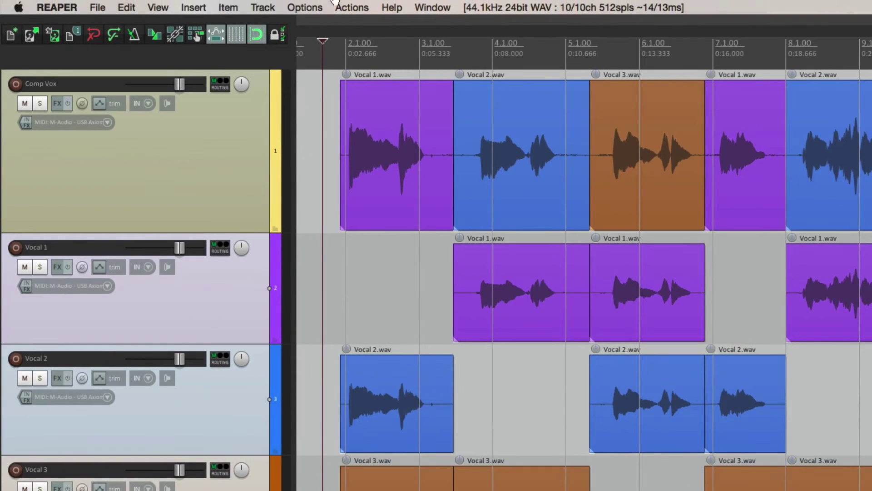
click(306, 7)
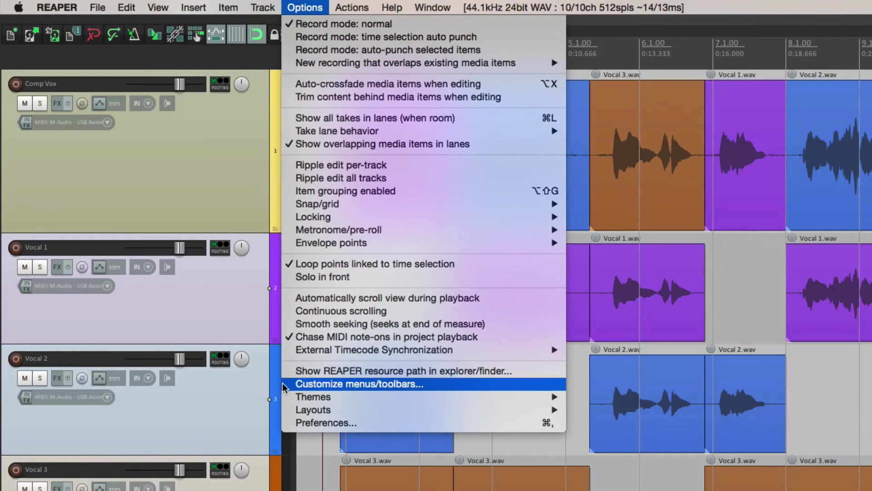
Step: In Customize menus/toolbars, choose the Track control panel context and add an action after Track Manager
click(283, 384)
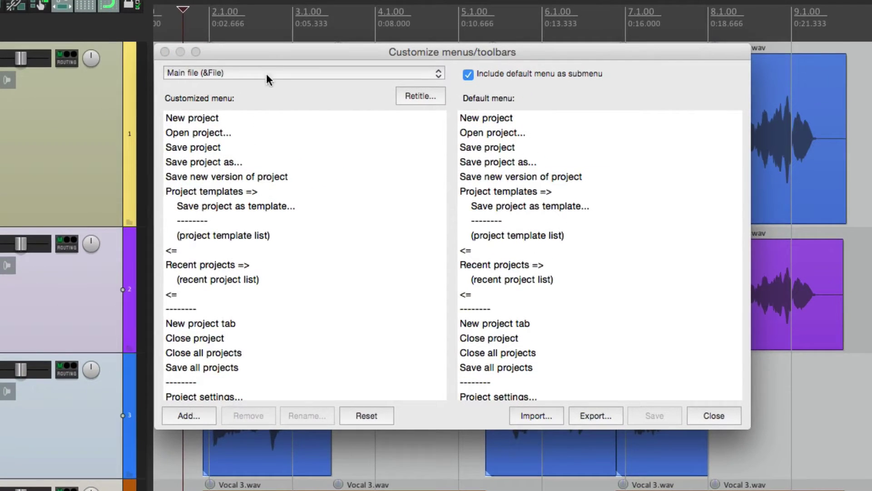
click(341, 85)
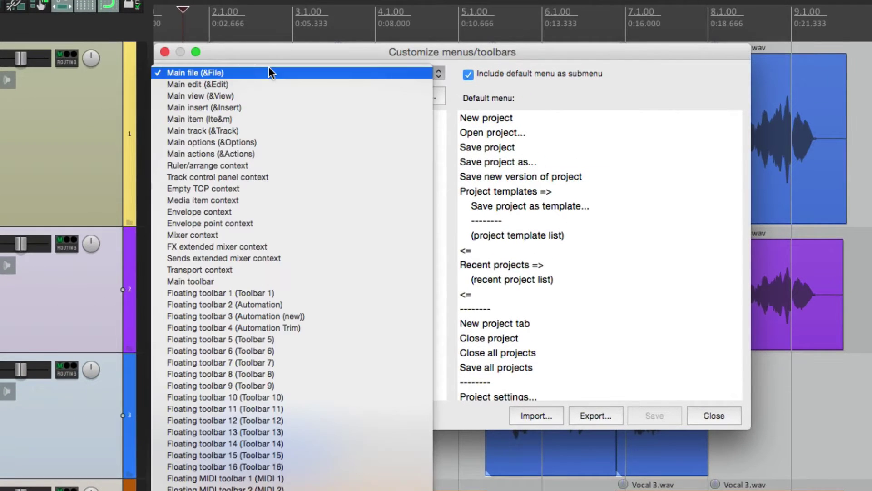
click(316, 178)
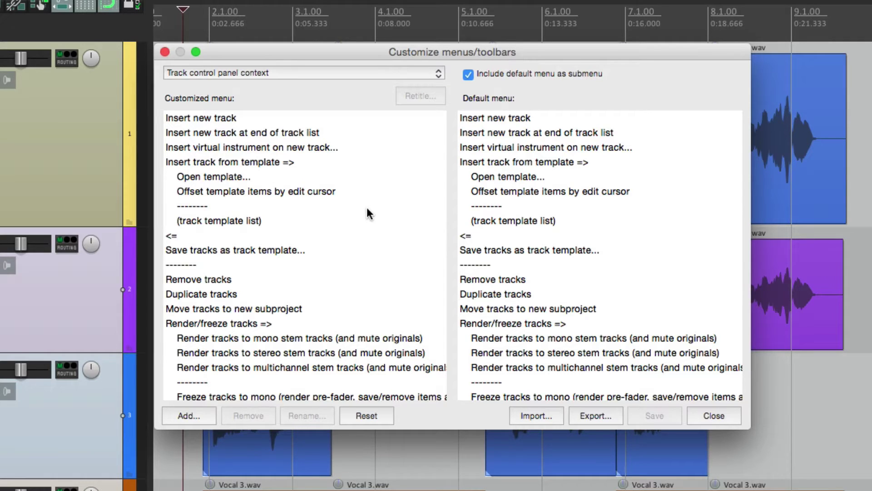
scroll(367, 207, down, 15)
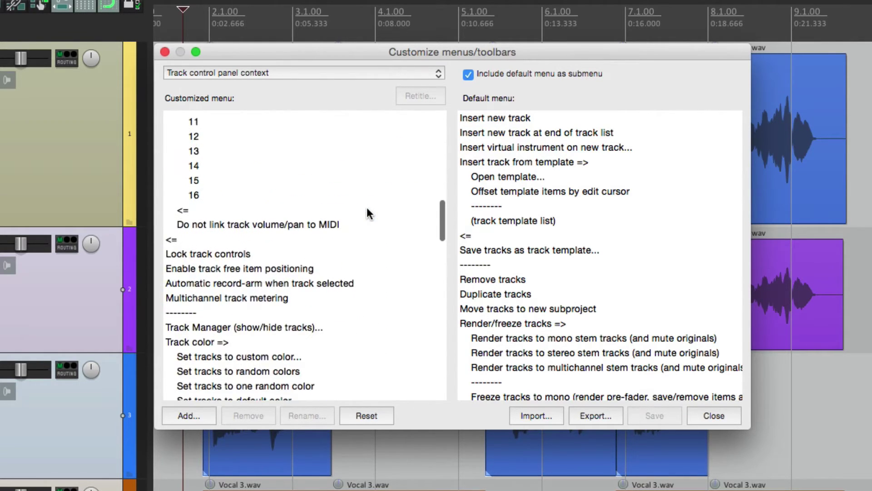
click(333, 326)
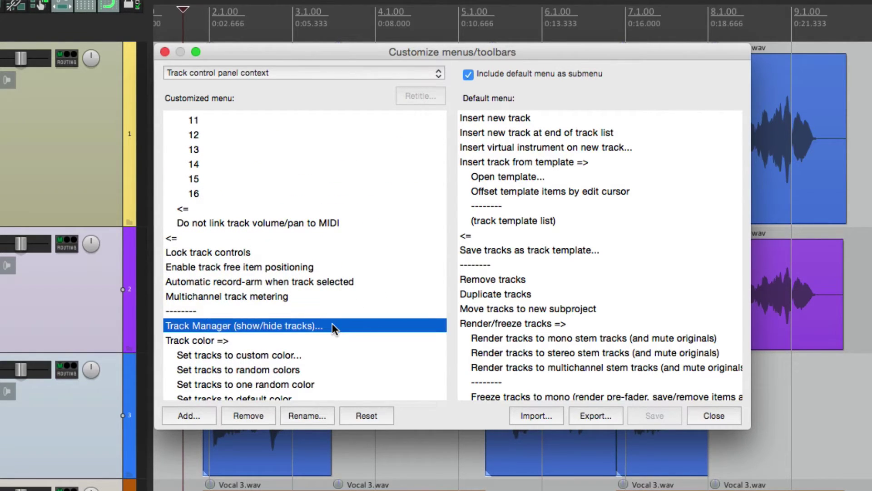
click(208, 418)
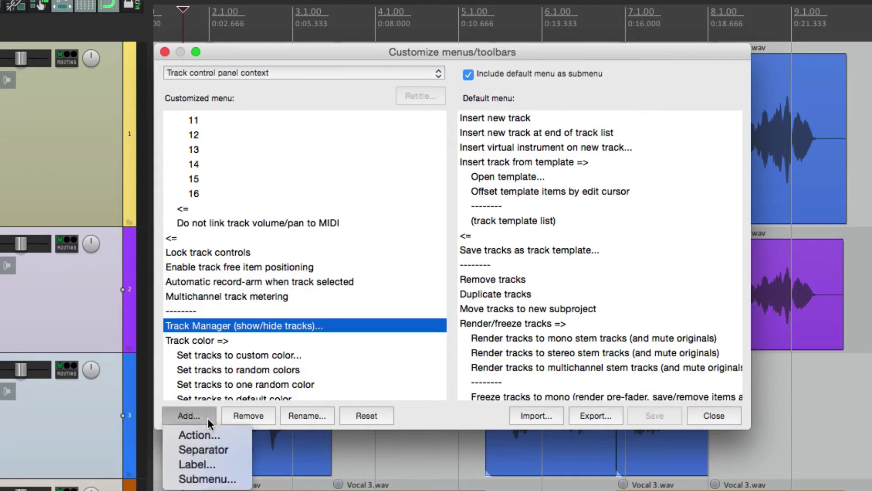
click(226, 437)
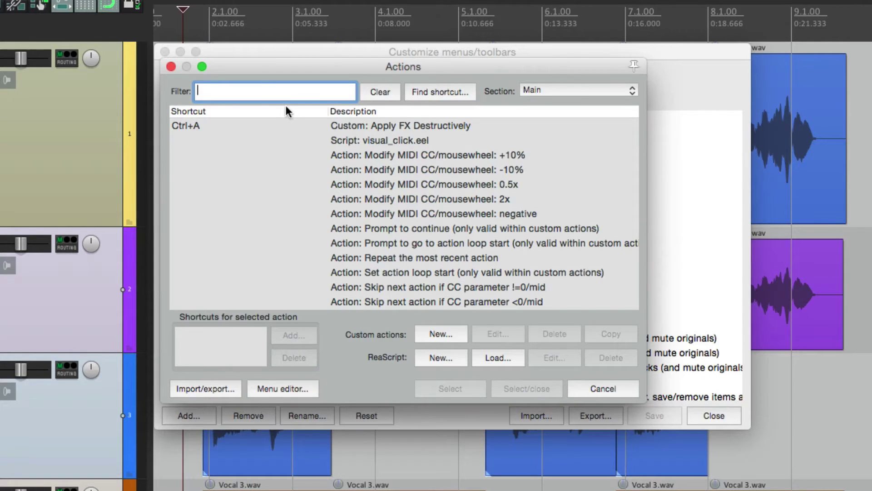
Step: Filter for 'hide track' and add the TCP, mixer and TCP-and-Mixer show/hide actions
text(hide track)
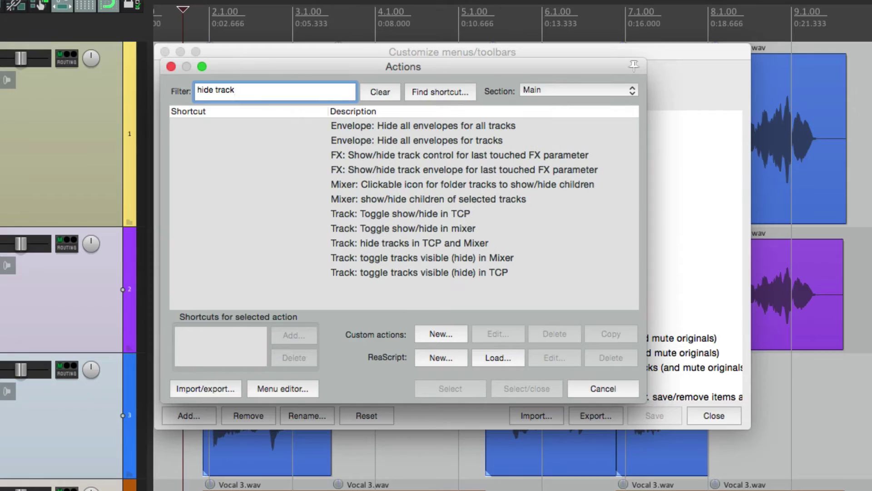
click(411, 212)
click(467, 390)
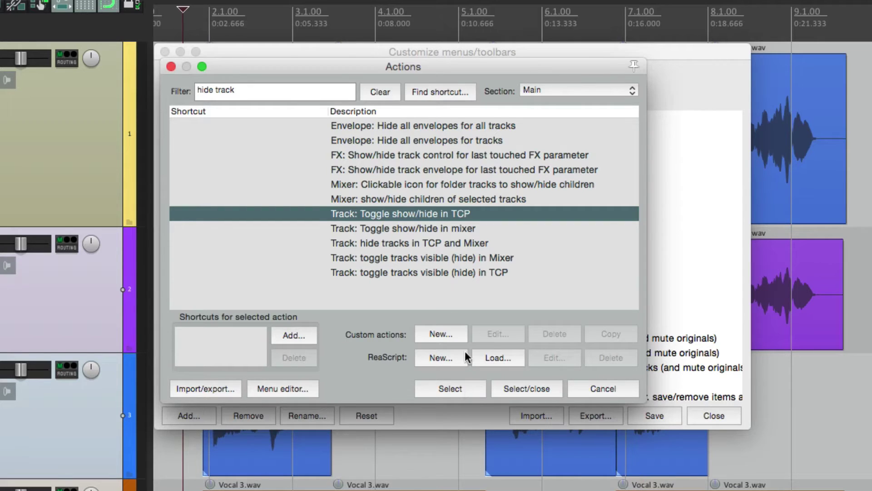
click(406, 229)
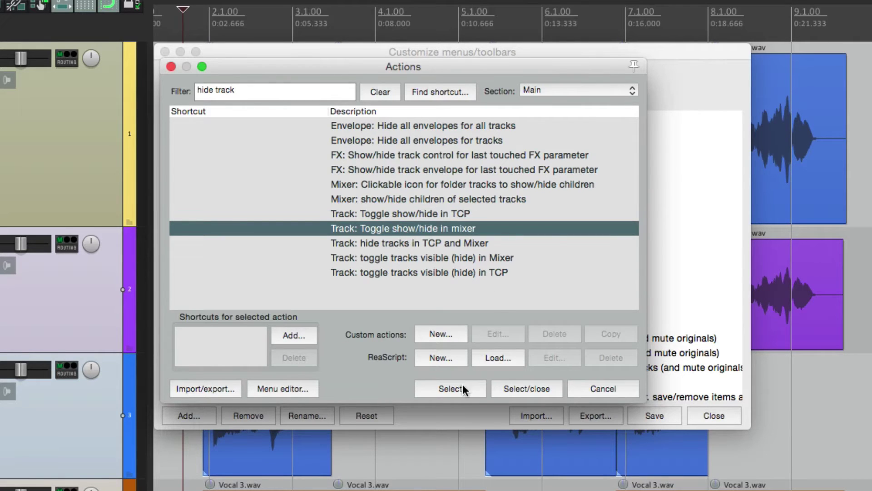
click(434, 243)
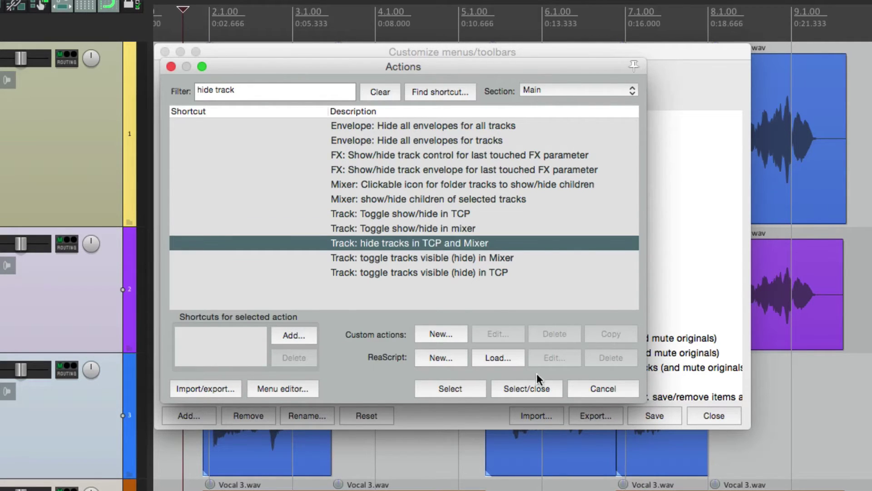
click(536, 387)
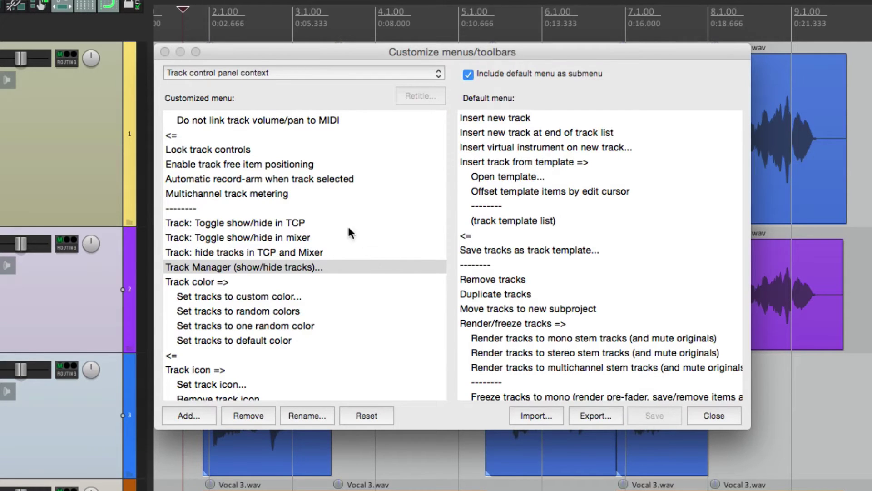
Step: Insert a separator into the track context menu and place it below Track Manager
click(326, 227)
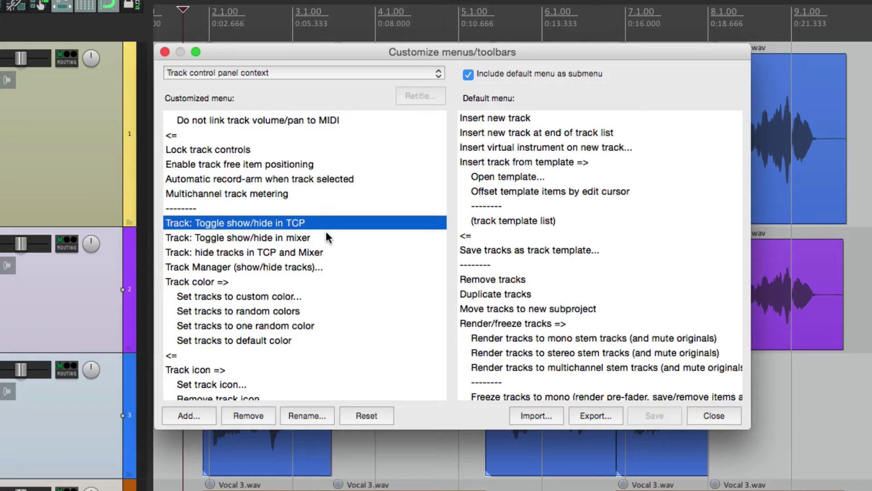
click(325, 239)
click(346, 252)
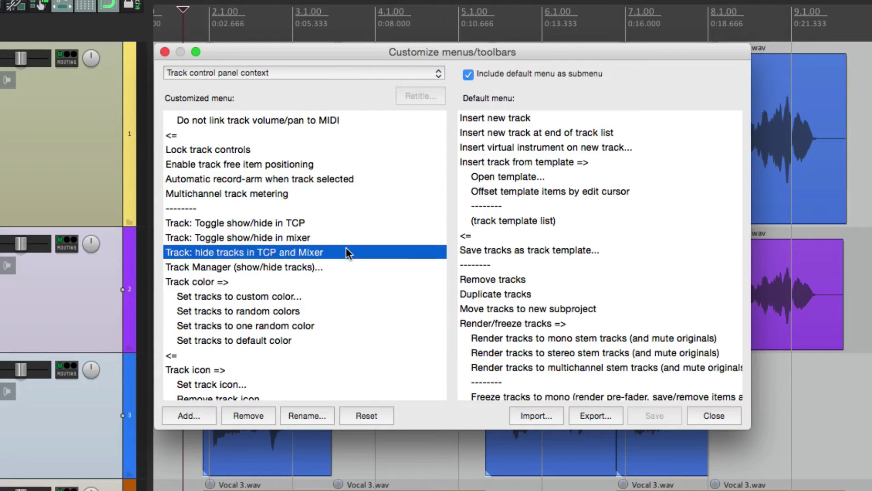
click(323, 269)
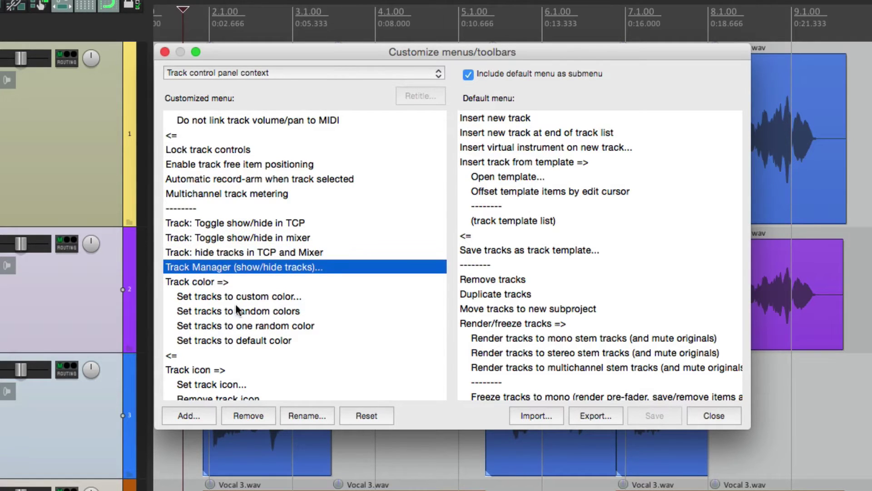
click(188, 413)
click(201, 452)
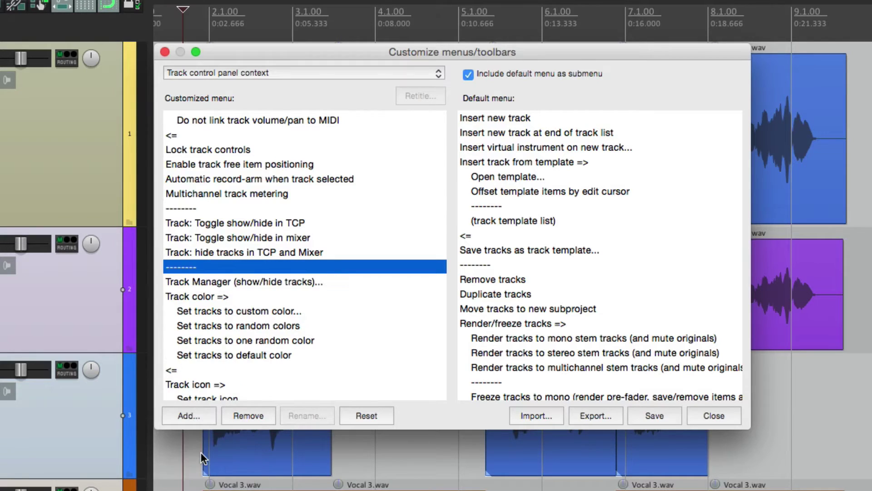
drag(245, 280, 231, 280)
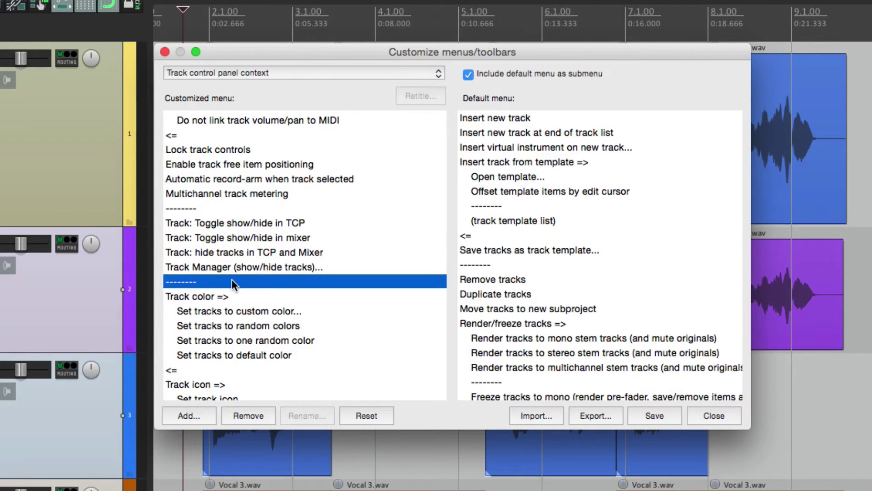
Step: Remove the 'Track:' prefix from the TCP and mixer show/hide menu entries
click(273, 222)
click(311, 416)
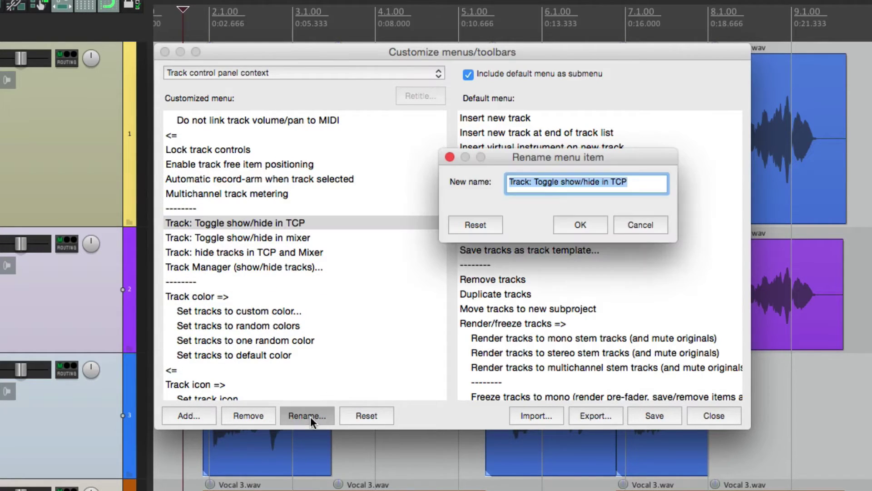
click(534, 182)
key(BackSpace)
key(BackSpace)
key(BackSpace)
key(BackSpace)
key(BackSpace)
key(BackSpace)
key(BackSpace)
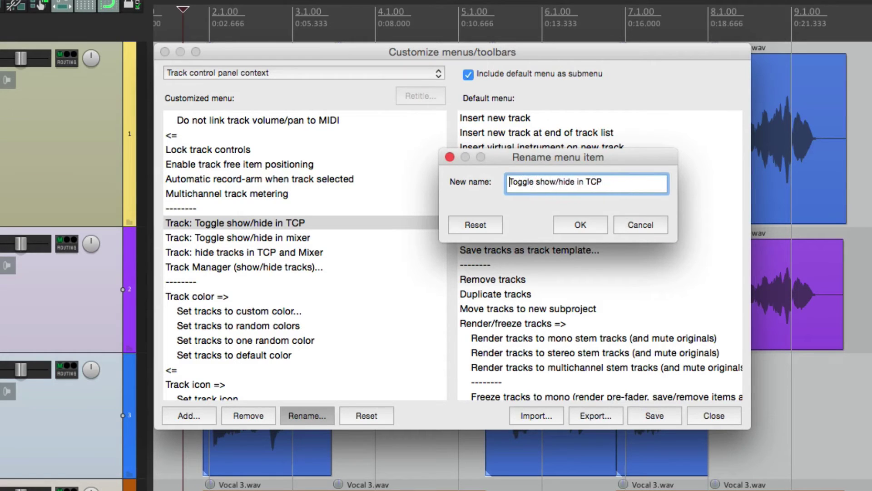
key(Return)
click(374, 238)
click(318, 415)
click(535, 182)
key(BackSpace)
key(BackSpace)
key(BackSpace)
key(BackSpace)
key(BackSpace)
key(BackSpace)
key(BackSpace)
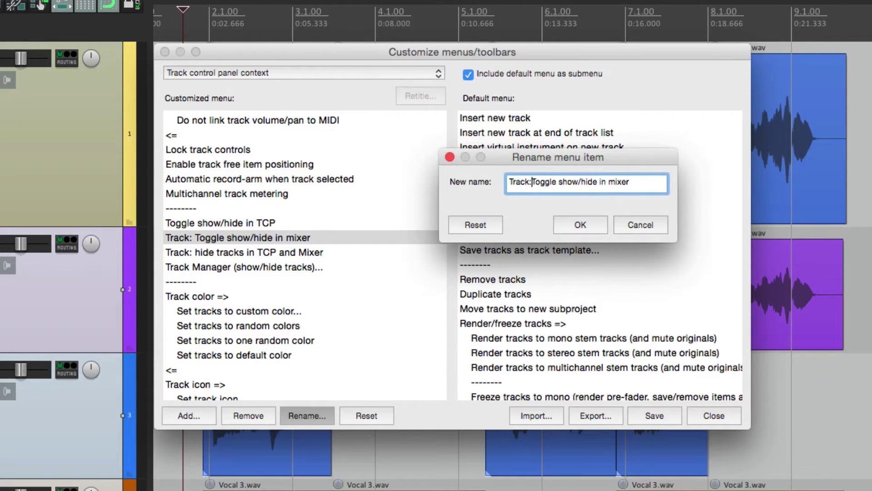
key(Return)
Step: Rename the third entry 'Hide tracks in TCP and Mixer', then save the menu and close the editor
click(338, 252)
click(304, 415)
click(537, 182)
key(BackSpace)
key(BackSpace)
key(BackSpace)
key(BackSpace)
key(BackSpace)
key(BackSpace)
key(BackSpace)
key(BackSpace)
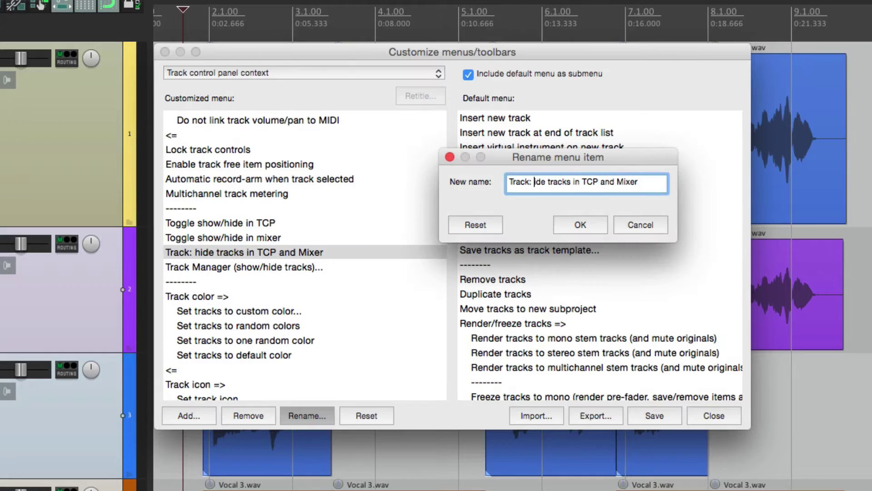
text(H)
click(580, 225)
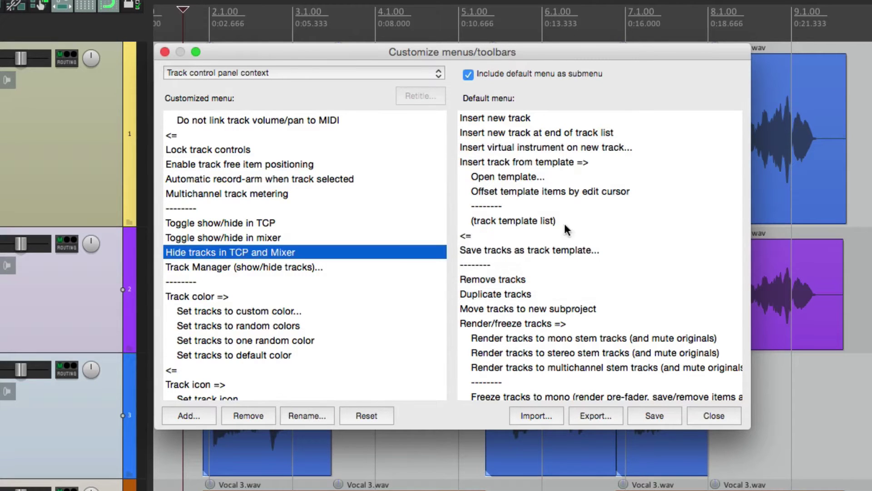
click(649, 416)
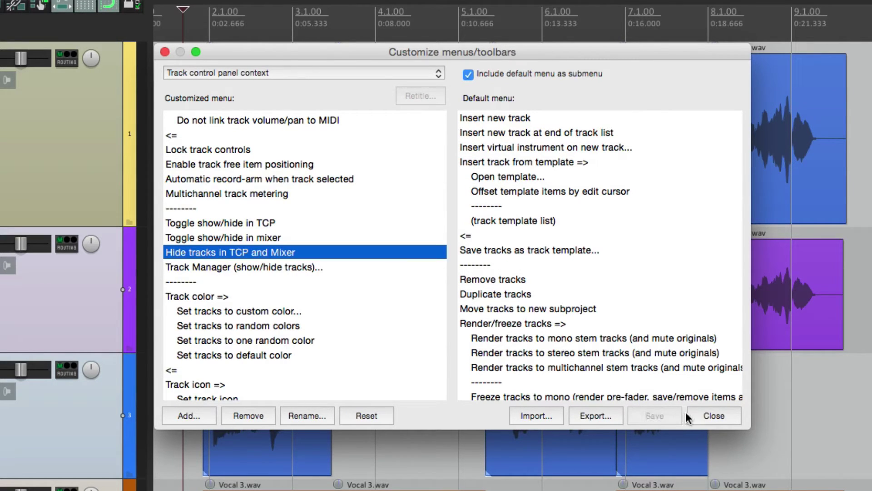
click(711, 416)
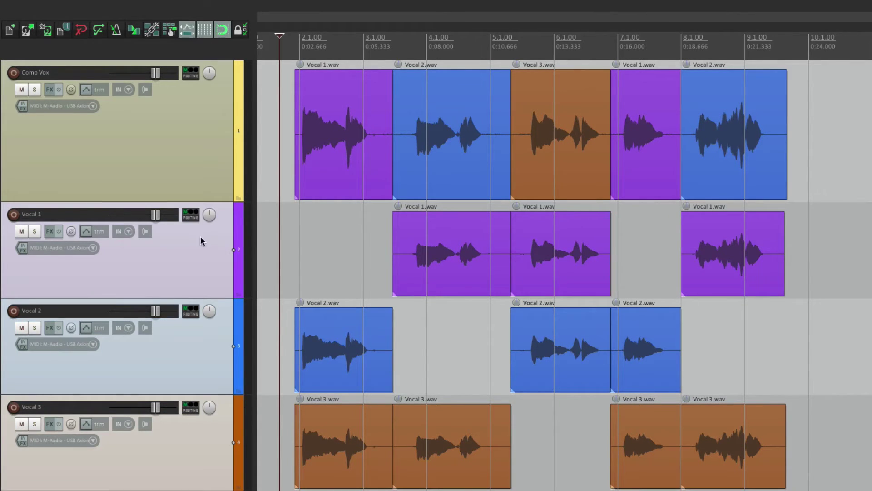
Step: Mute Vocal 1–3 and toggle them hidden from the track control panel
click(21, 232)
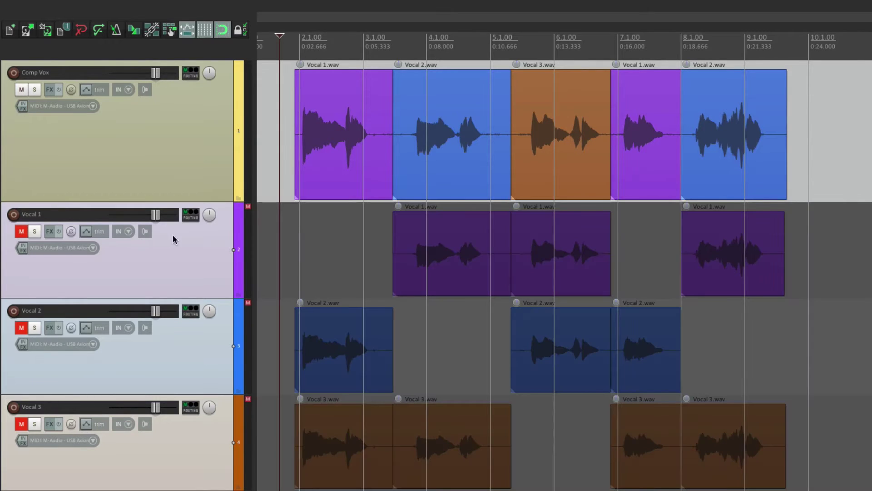
right_click(215, 247)
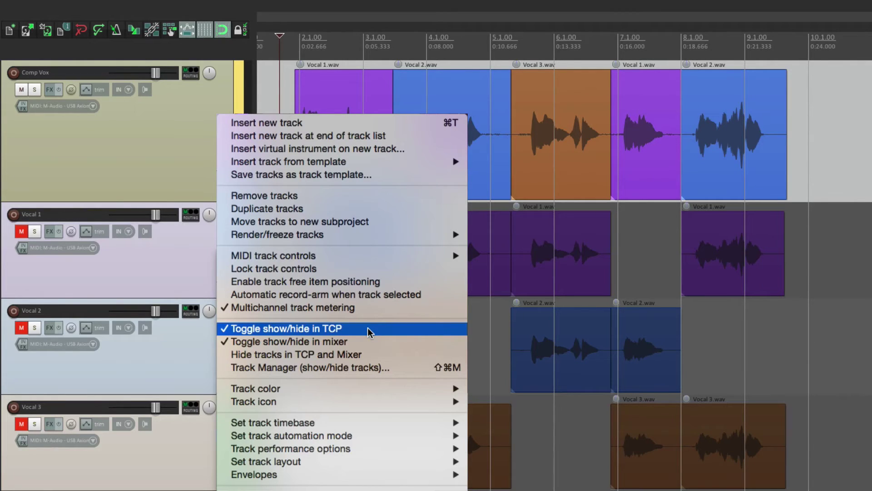
click(367, 328)
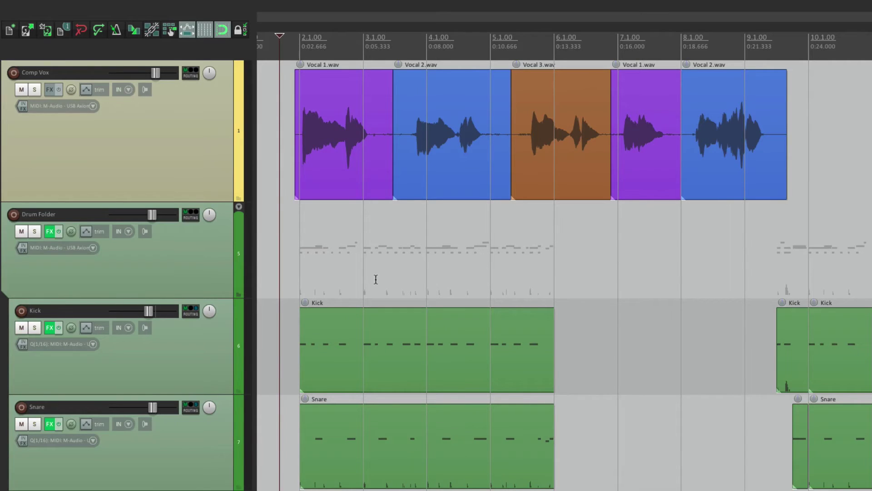
Step: In the Mixer, hide the Vocal 1–3 strips with Toggle show/hide in mixer
key(ctrl+m)
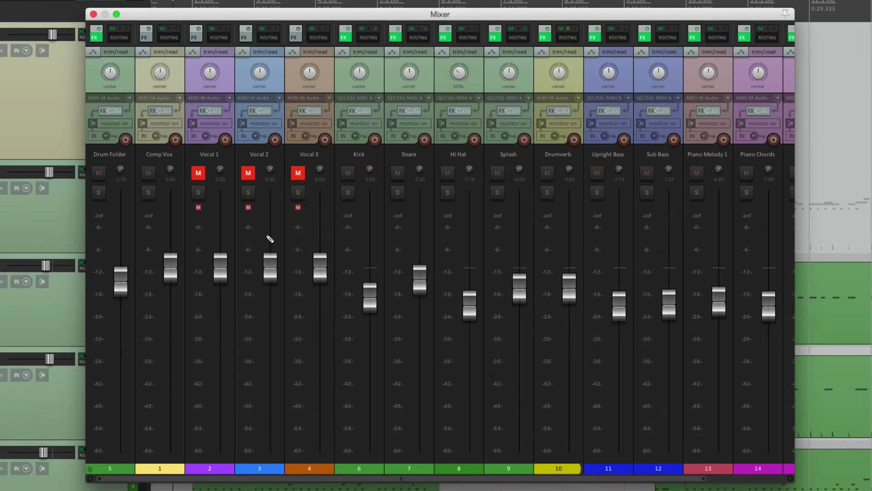
click(213, 468)
shift+click(312, 467)
right_click(304, 465)
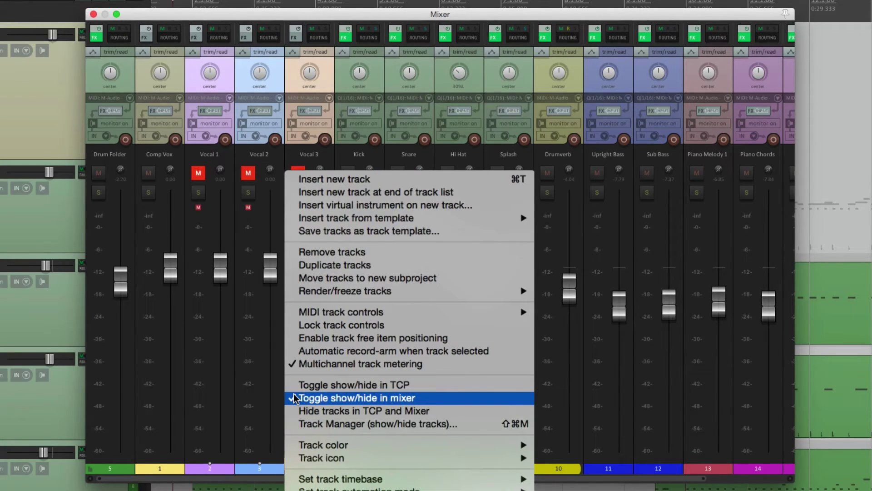
click(295, 398)
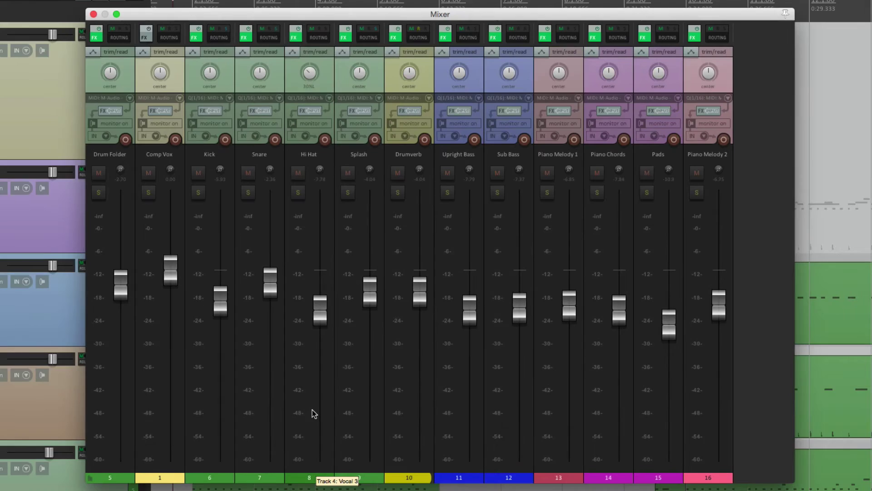
key(ctrl+m)
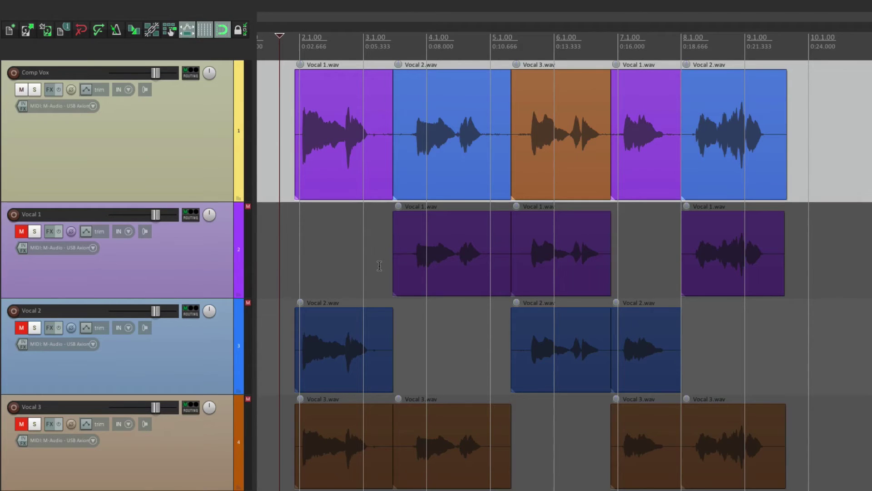
Step: Apply Hide tracks in TCP and Mixer to the vocal tracks and confirm they're gone from the Mixer
right_click(193, 235)
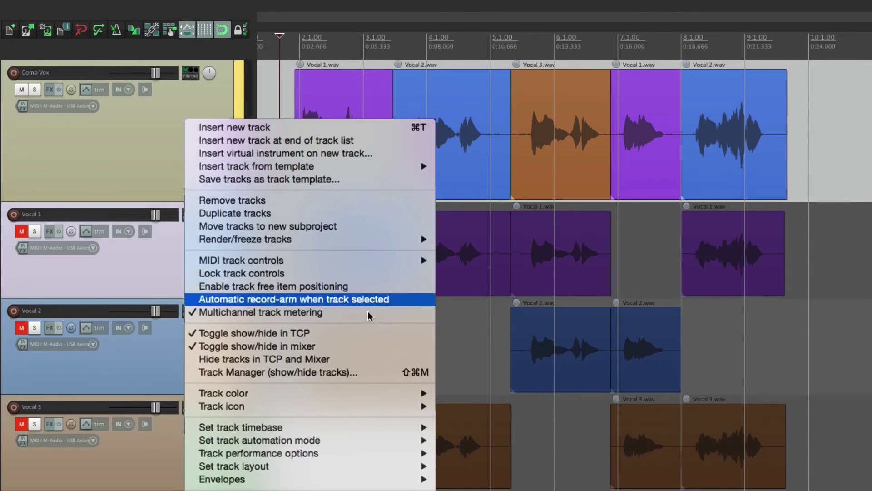
click(378, 361)
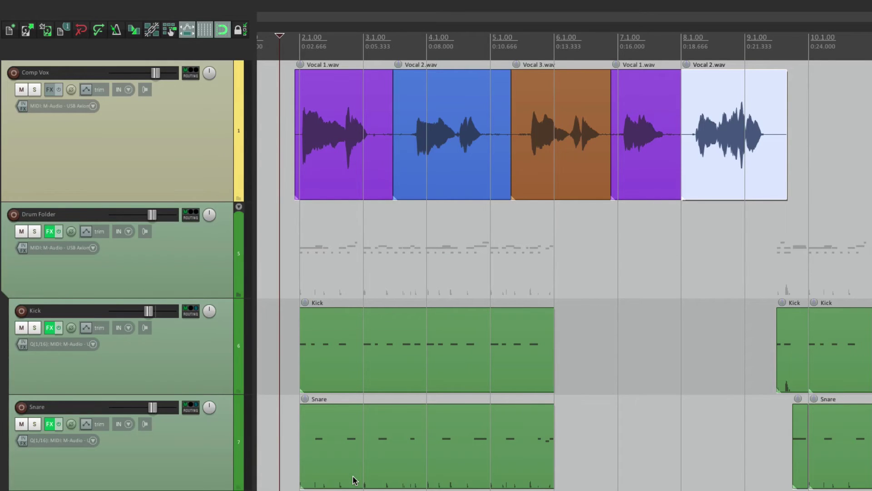
key(ctrl+m)
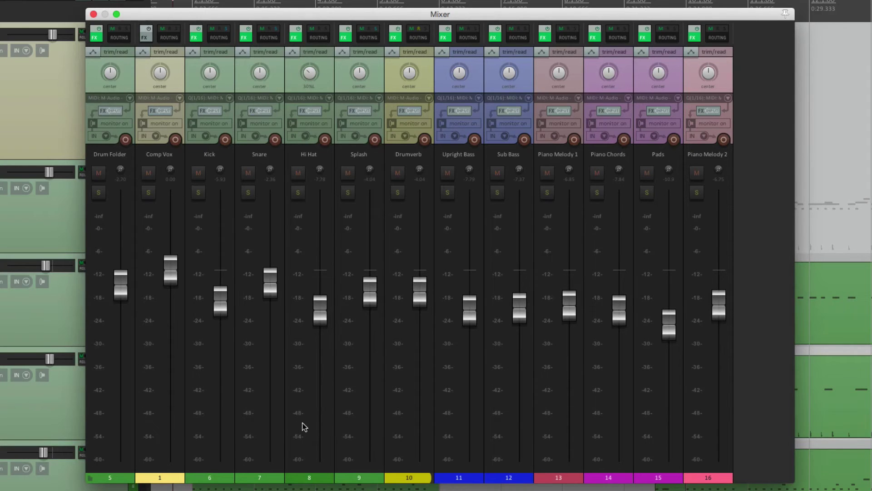
key(ctrl+m)
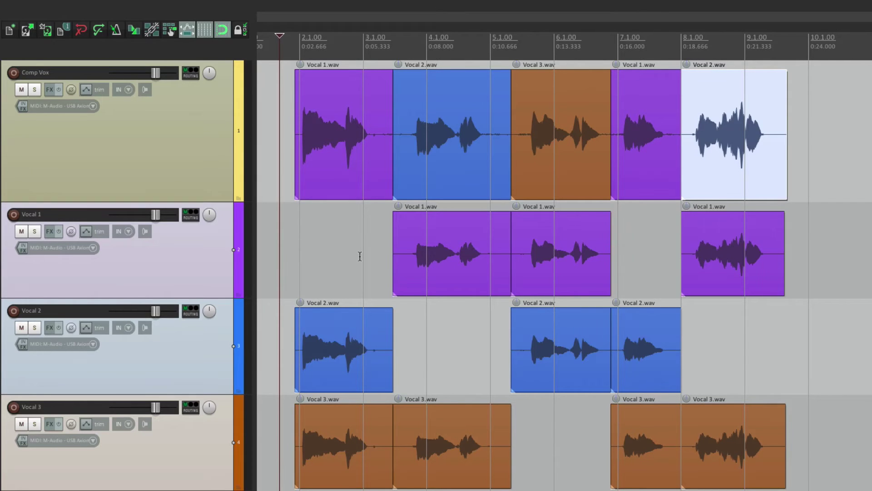
Step: Start a new custom action with 'Track: Mute tracks' as its first step
key(shift+slash)
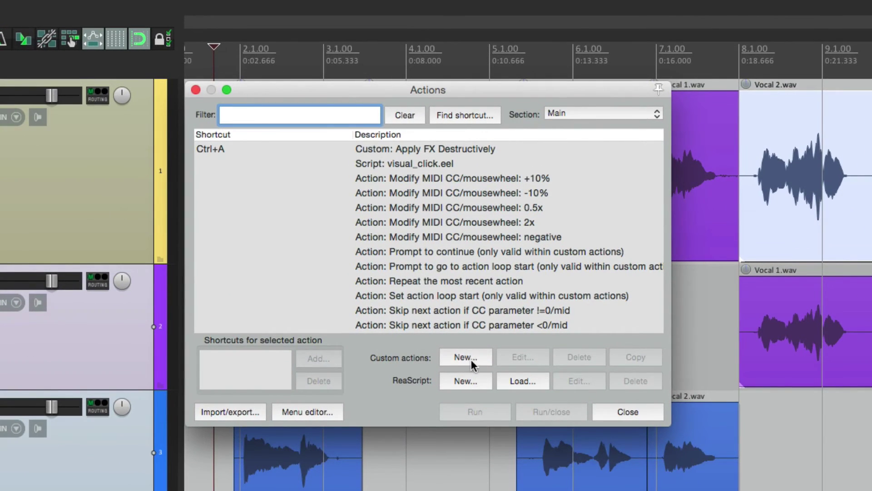
click(471, 359)
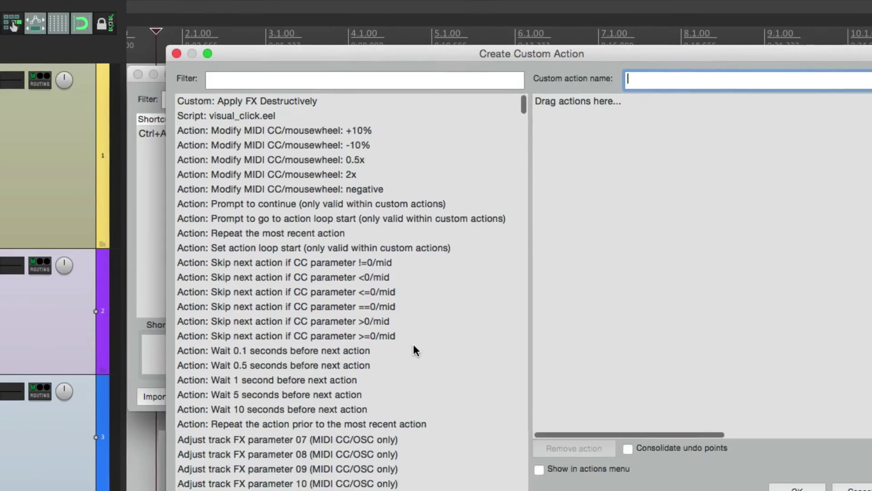
click(211, 53)
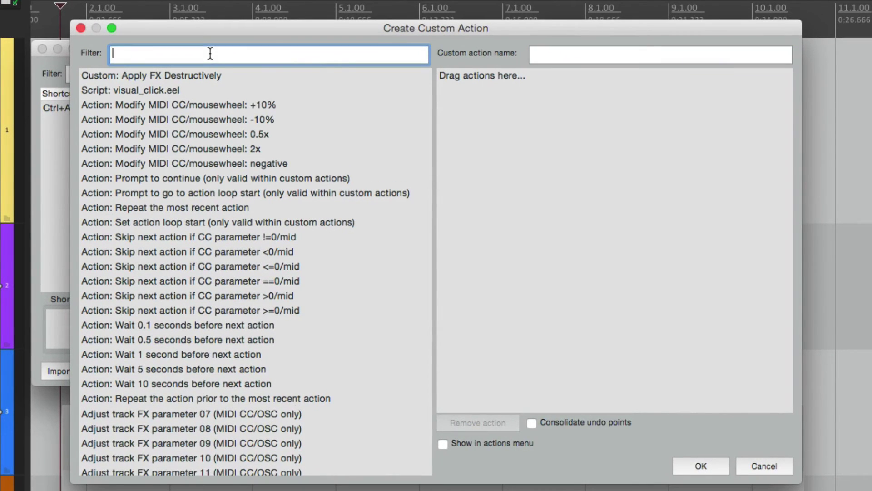
text(mute track)
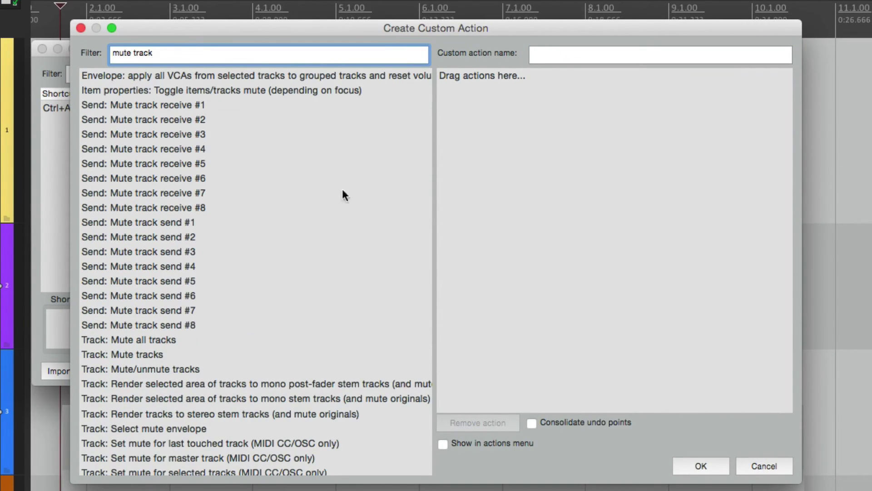
click(243, 351)
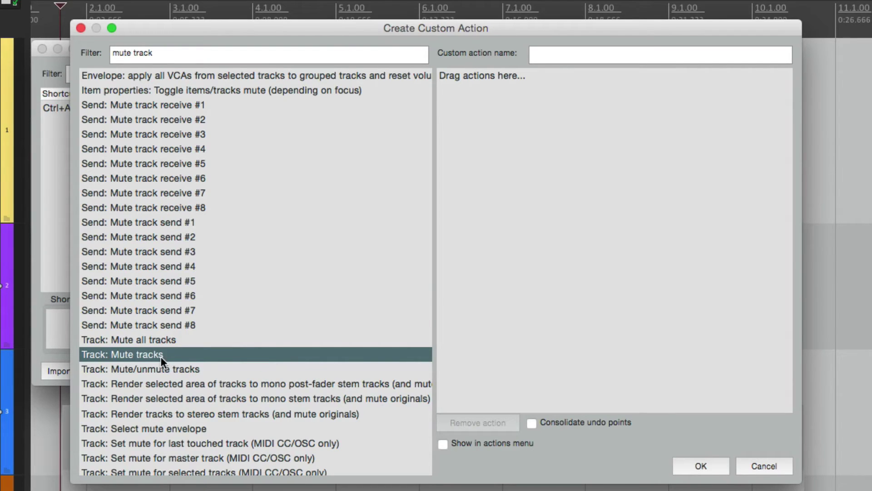
drag(153, 357, 672, 203)
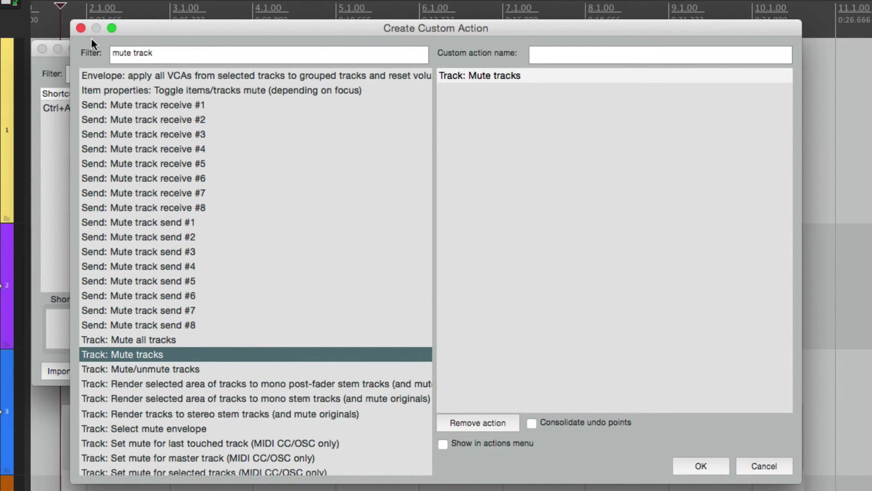
Step: Add 'Track: hide tracks in TCP and Mixer', name it 'Mute and Hide Tracks in TCP and Mixer', and save
double_click(120, 53)
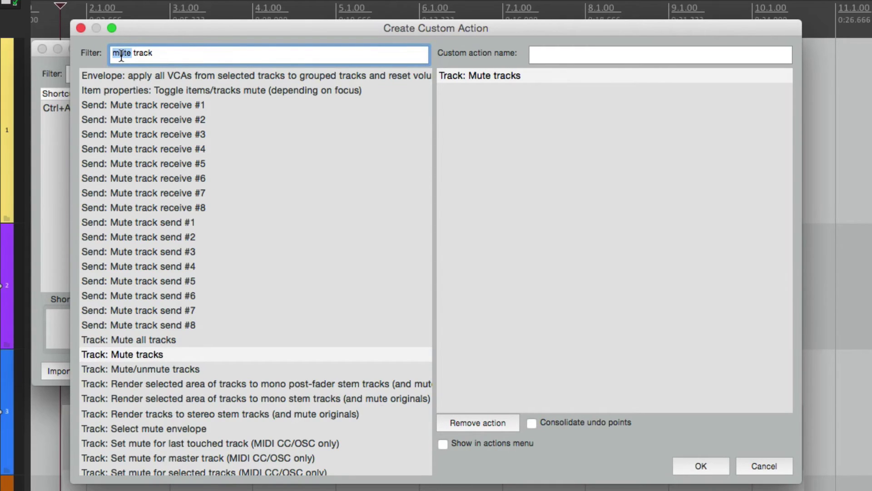
key(BackSpace)
text(hide)
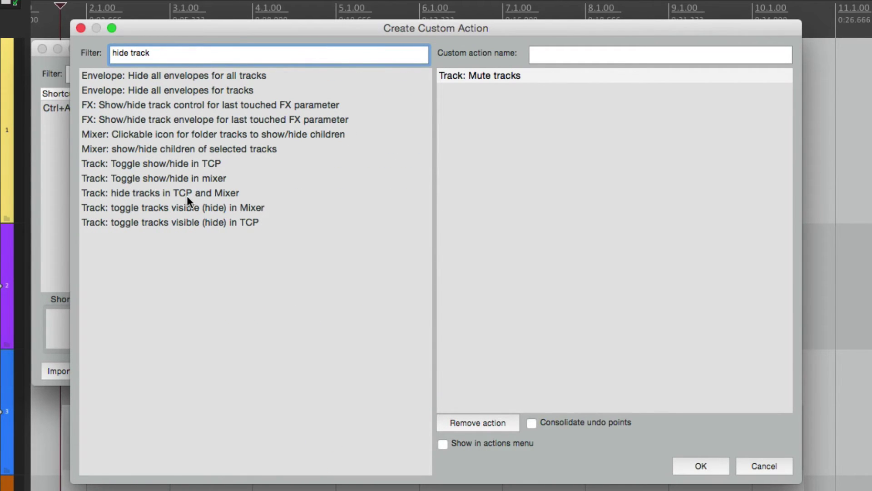
click(181, 196)
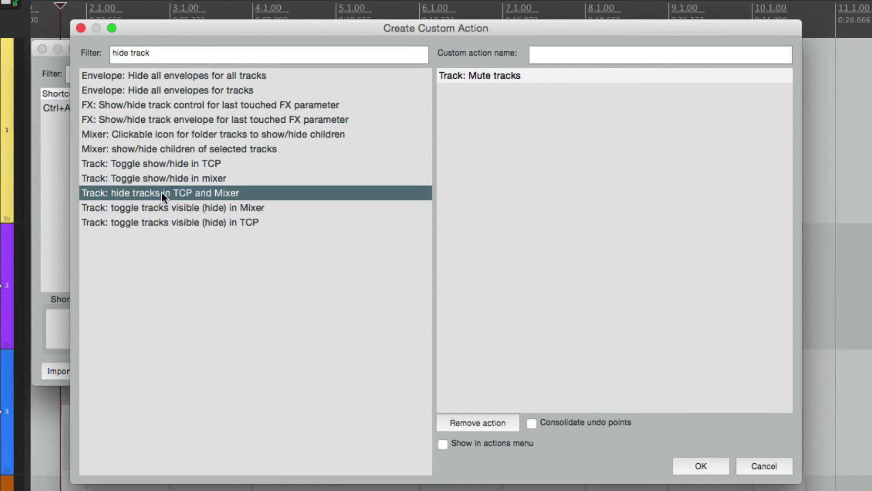
drag(161, 193, 542, 125)
click(575, 56)
text(Mu)
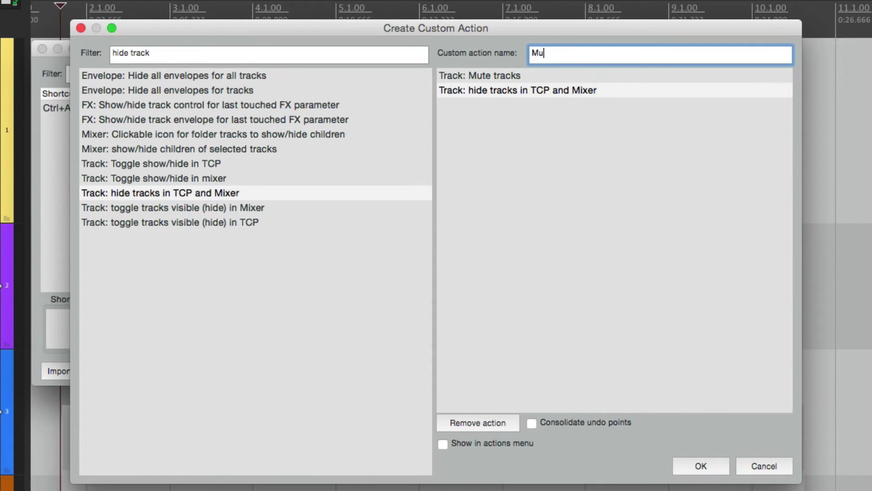
text(te and Hide Tracks in TCP and Mixer)
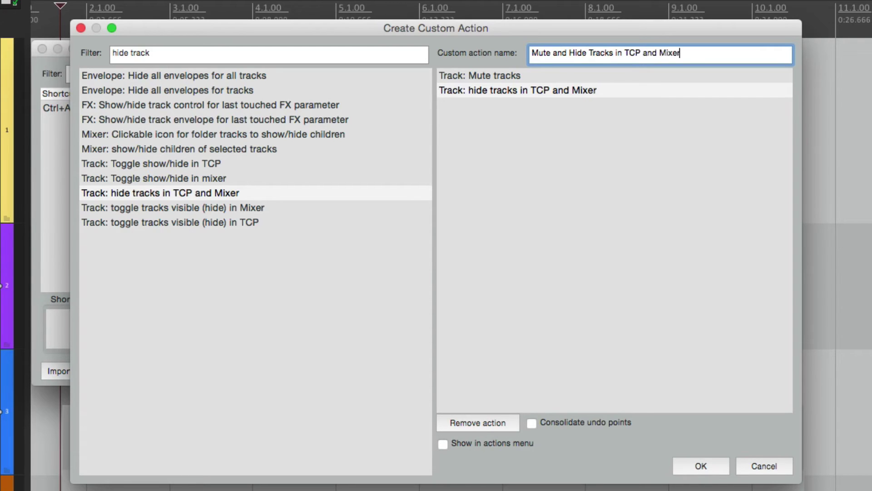
key(Return)
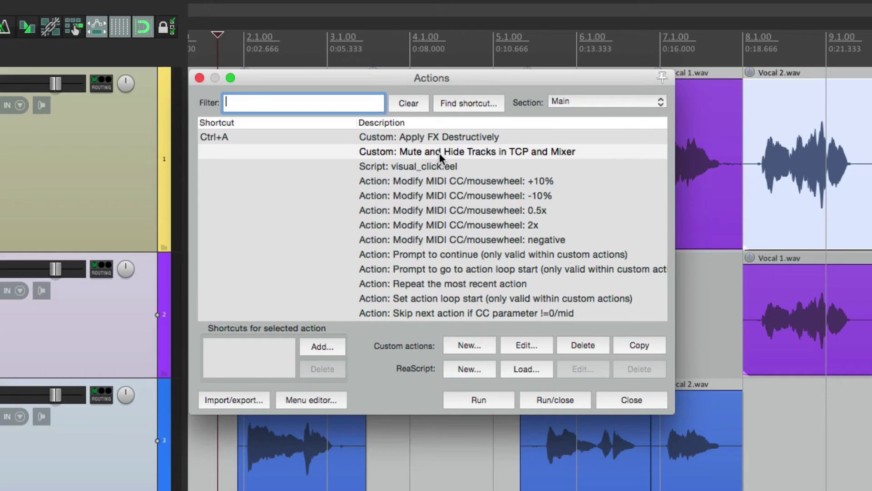
Step: Remove the old 'Hide tracks in TCP and Mixer' entry from the track context menu
key(Escape)
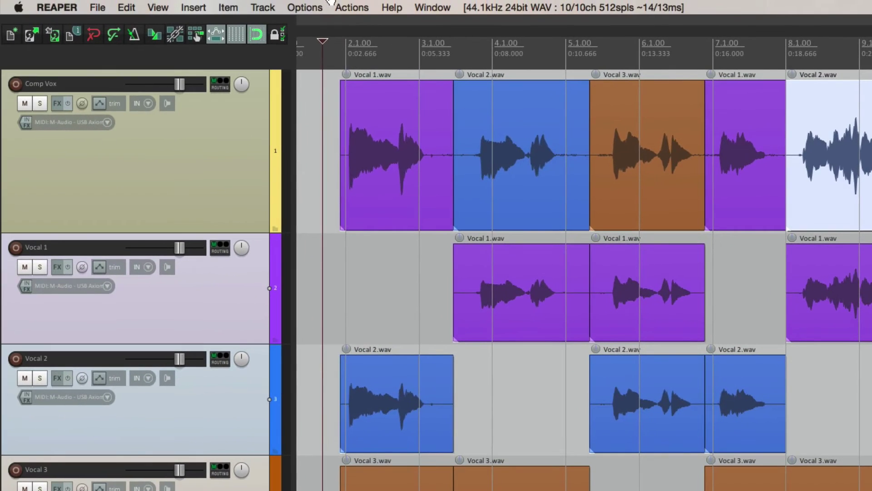
click(304, 7)
click(339, 383)
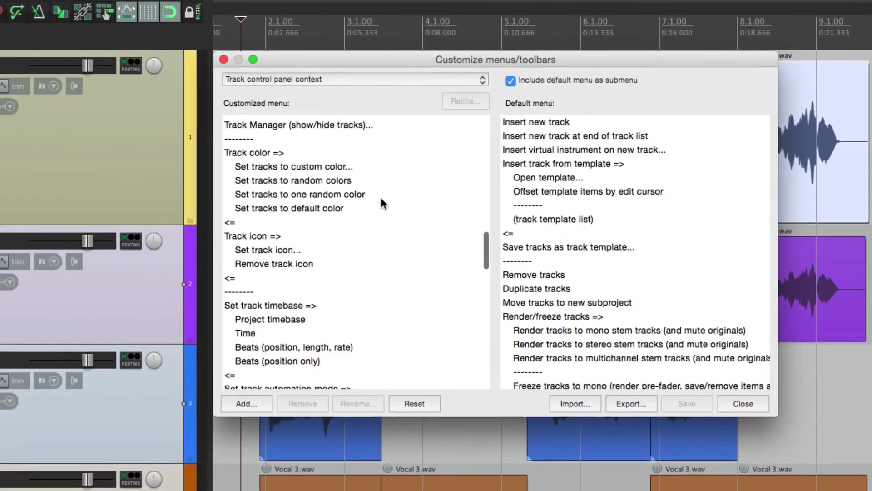
scroll(320, 191, up, 3)
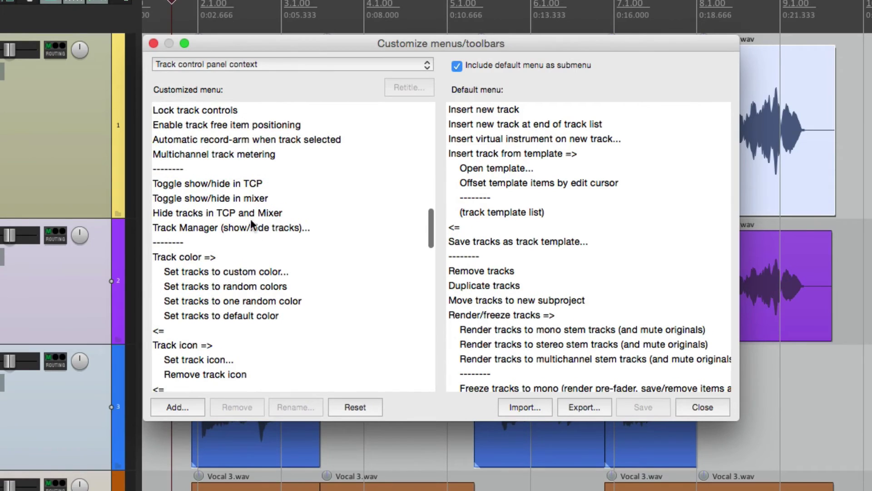
click(282, 216)
click(232, 412)
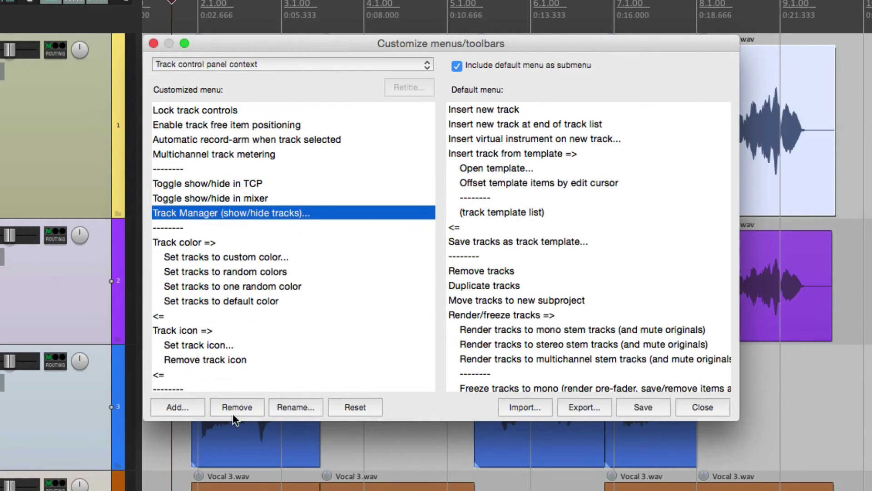
Step: Add the Mute and Hide custom action to the menu and strip its 'Custom:' prefix
click(169, 411)
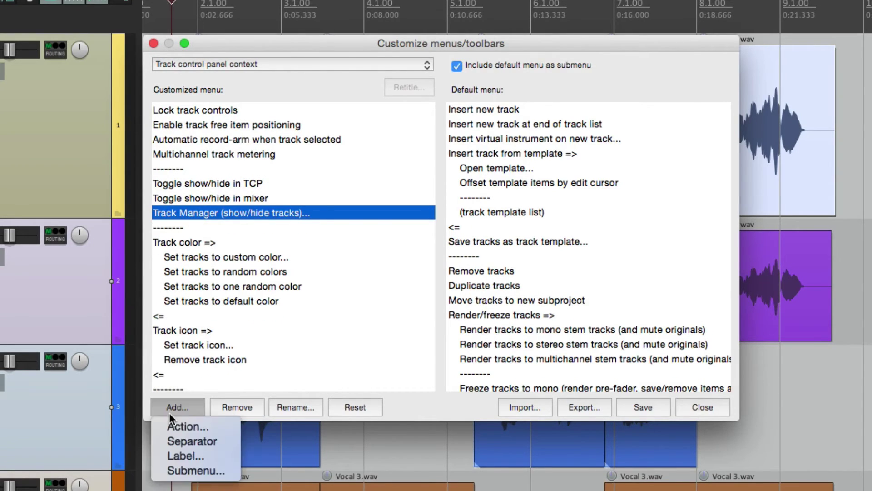
click(183, 426)
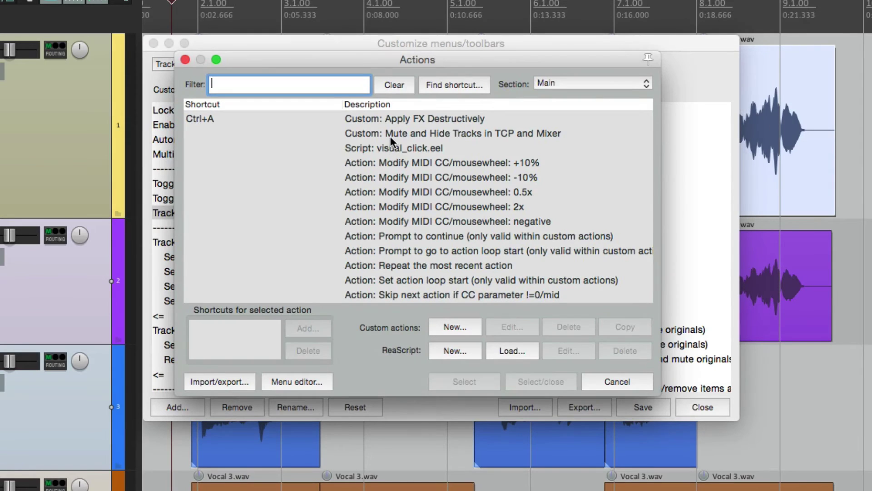
click(391, 135)
click(549, 377)
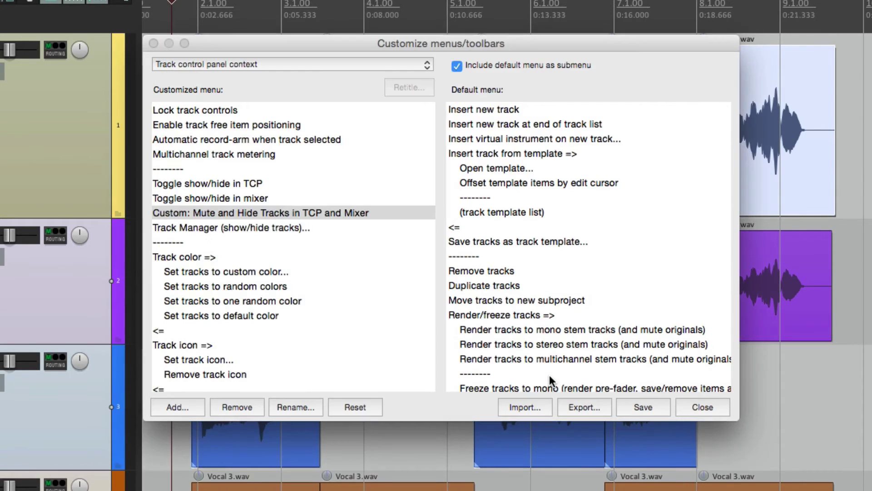
click(293, 409)
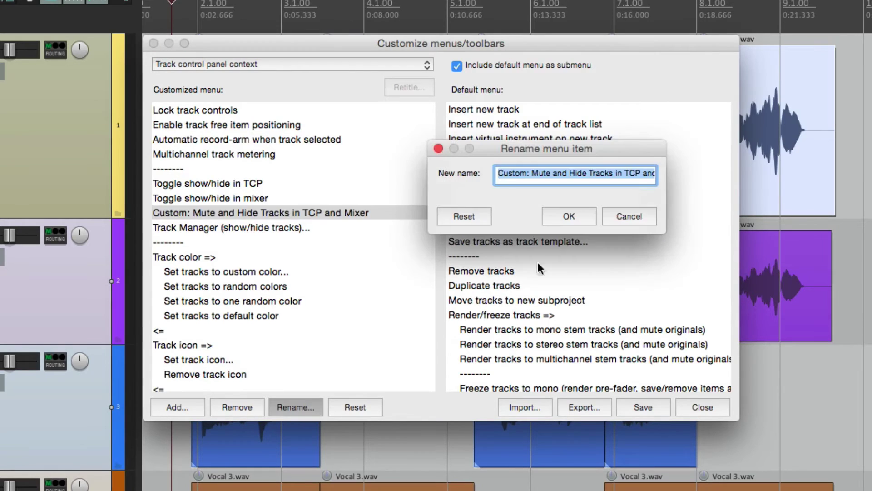
click(534, 174)
key(BackSpace)
key(BackSpace)
key(BackSpace)
key(BackSpace)
key(BackSpace)
key(BackSpace)
key(BackSpace)
key(BackSpace)
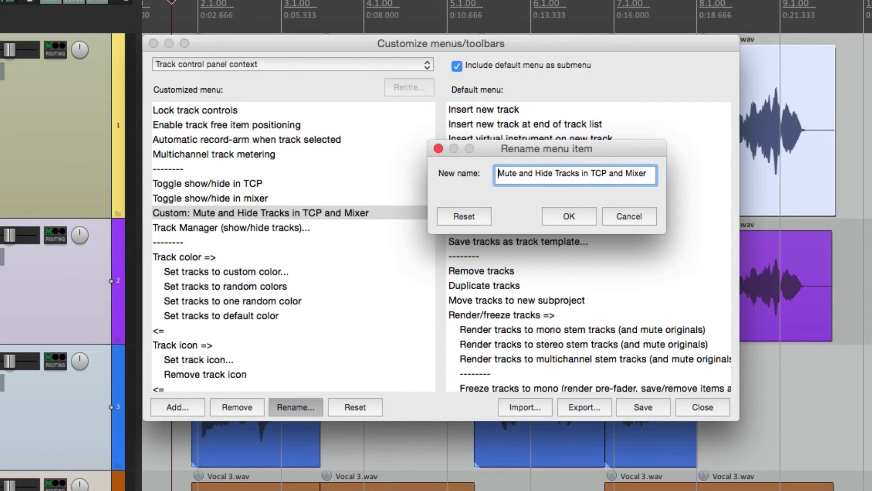
key(Return)
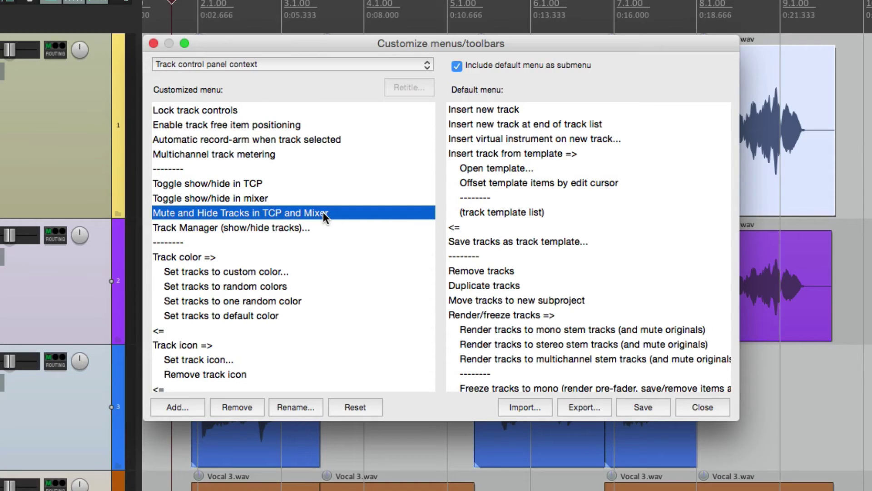
Step: Save the menu, then apply Mute and Hide Tracks in TCP and Mixer to Vocal 1, 2 and 3
click(648, 403)
click(715, 407)
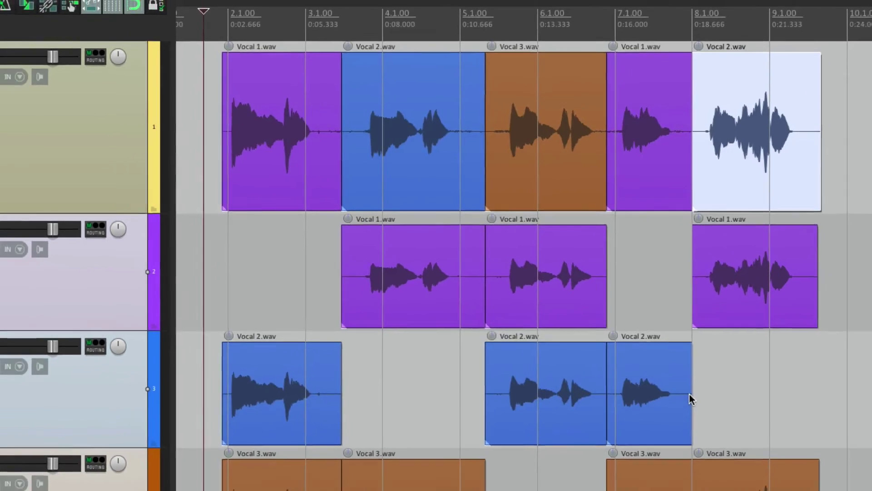
click(162, 255)
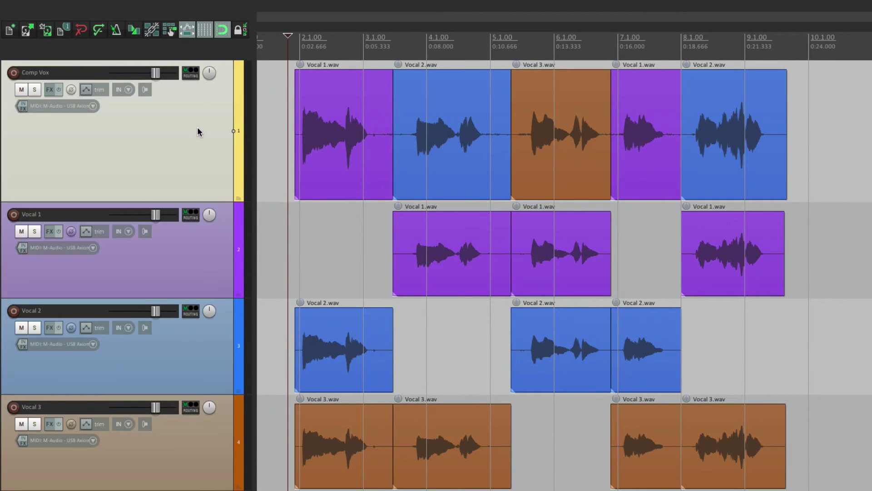
click(207, 253)
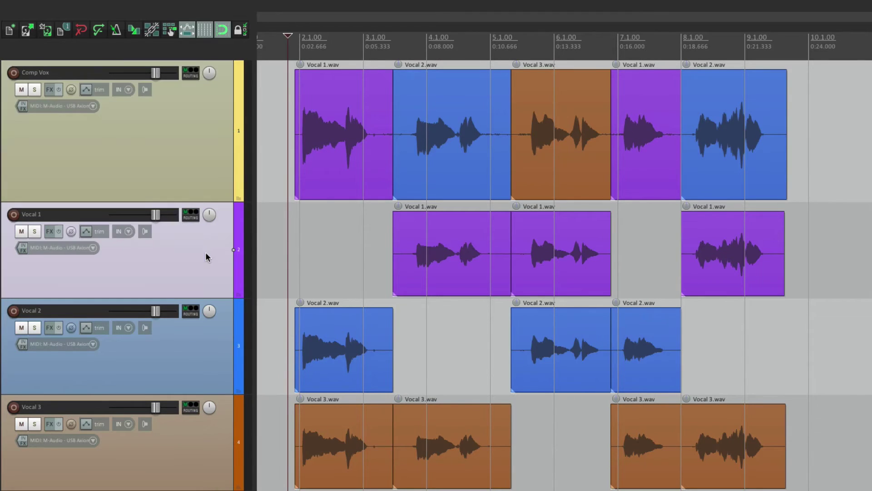
shift+click(210, 450)
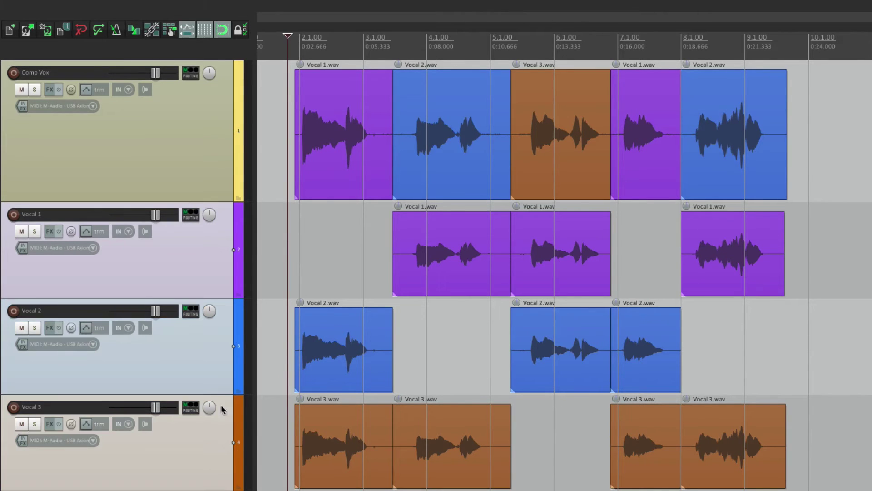
right_click(216, 253)
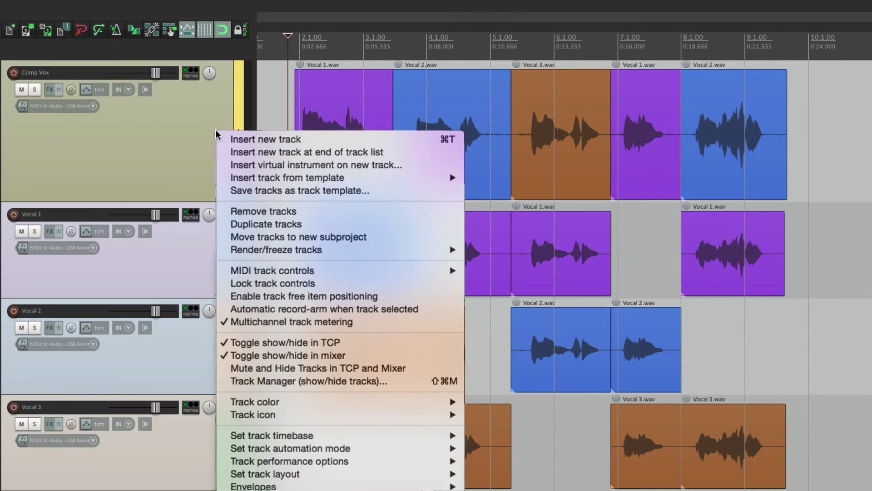
click(228, 359)
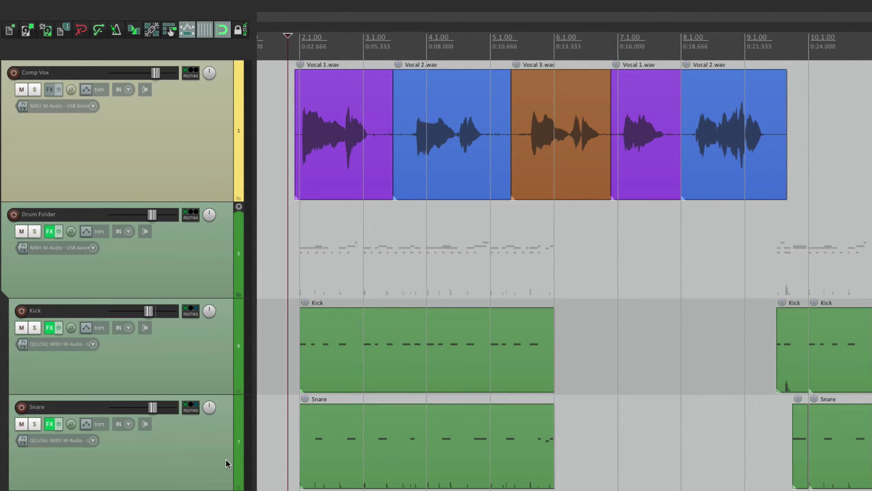
Step: In the Track Manager, re-show Vocal 1–3 in the track list and unmute them
key(super+alt+m)
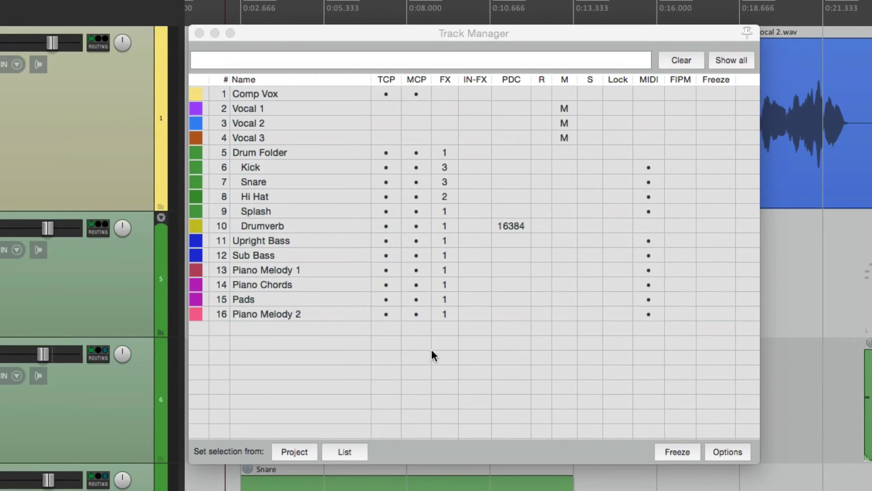
drag(391, 110, 392, 134)
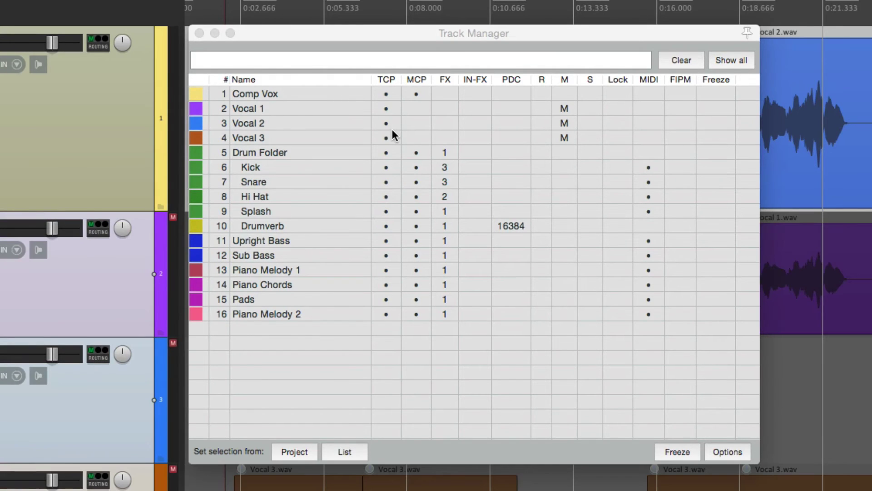
click(564, 111)
key(super+alt+m)
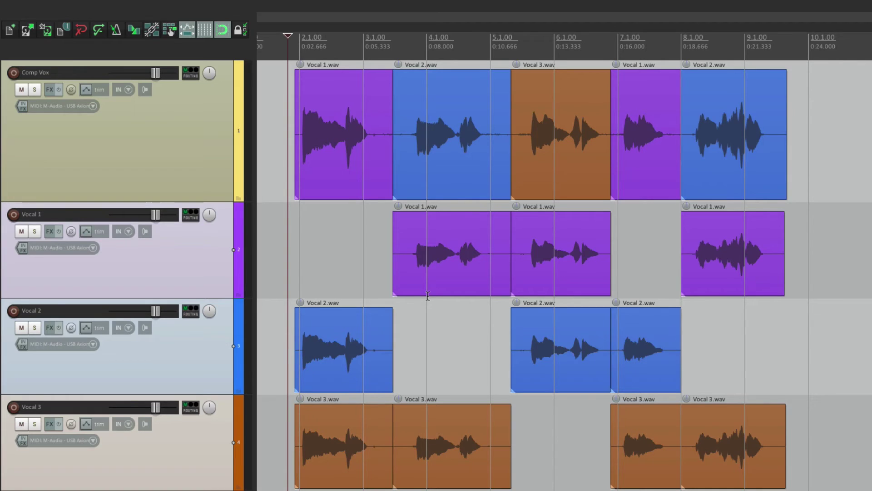
right_click(221, 252)
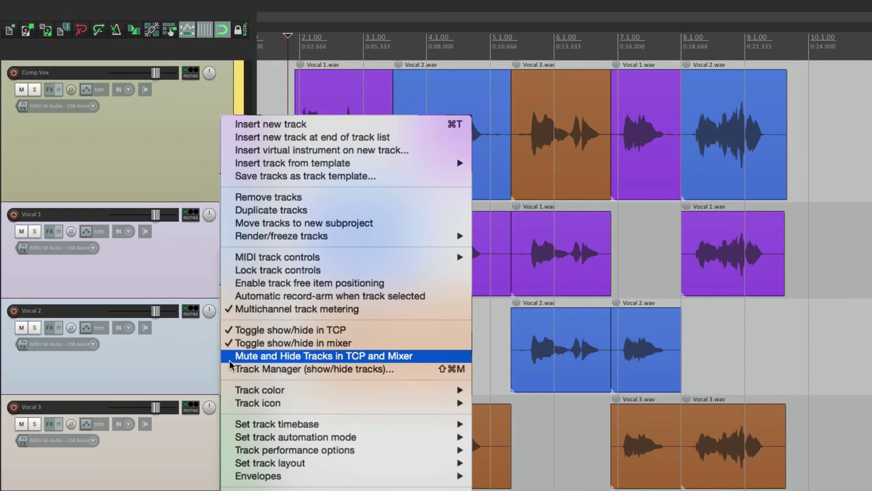
click(230, 359)
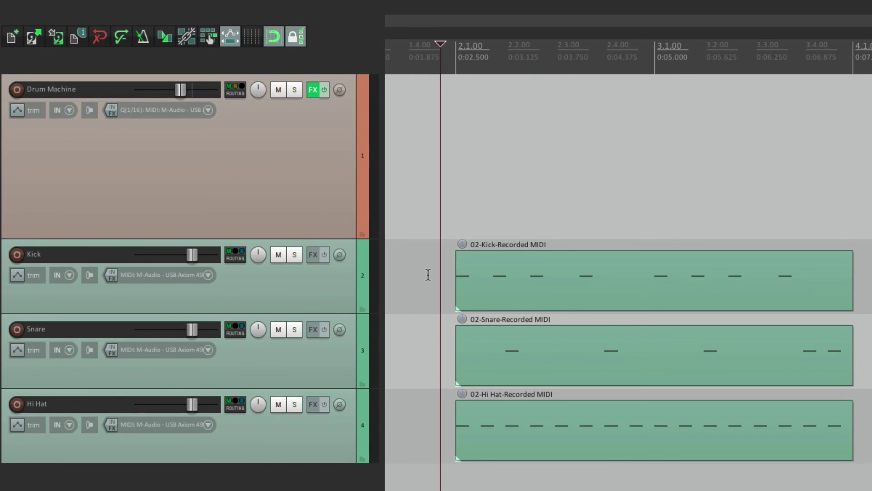
Step: Play the drum project, select the Kick and Snare MIDI items and the Drum Machine track, then view the mixer
key(space)
click(641, 284)
click(640, 338)
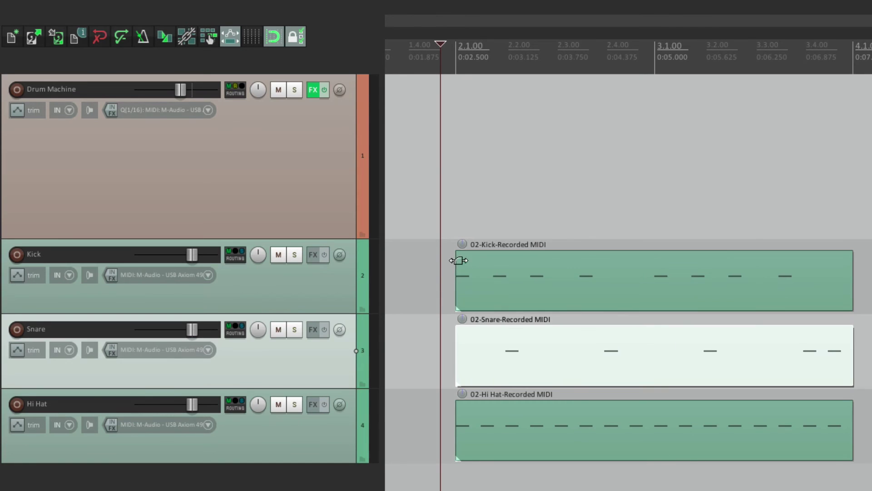
click(240, 133)
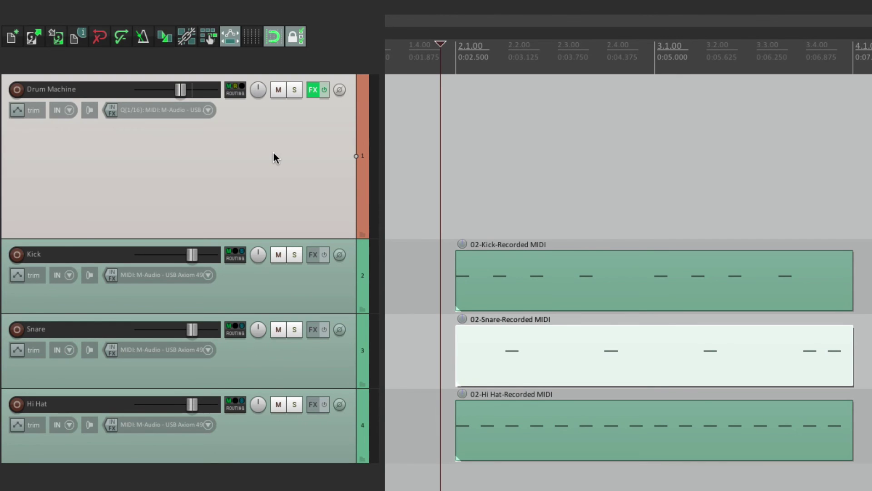
key(super+m)
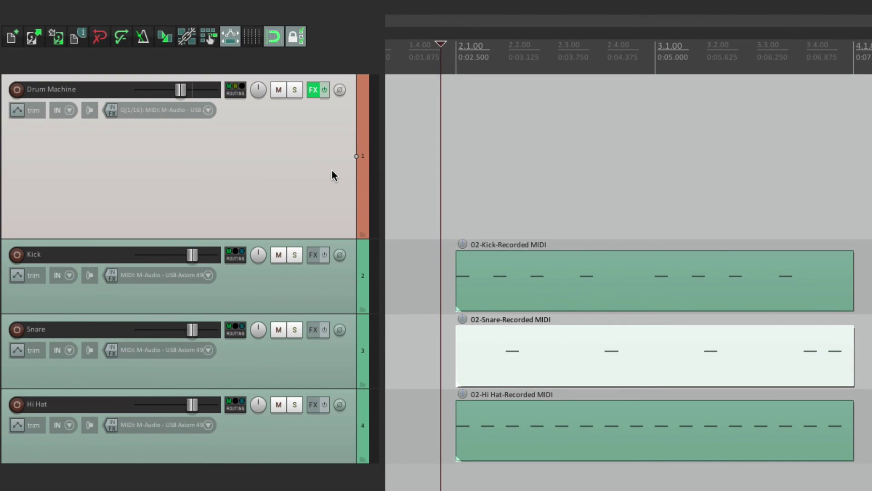
Step: Apply Toggle show/hide in TCP to Drum Machine and confirm it still appears in the mixer
right_click(333, 175)
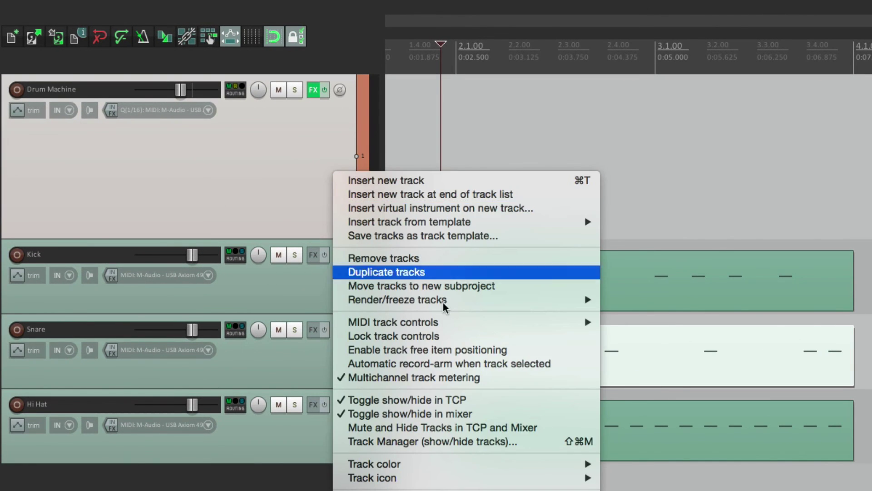
click(350, 402)
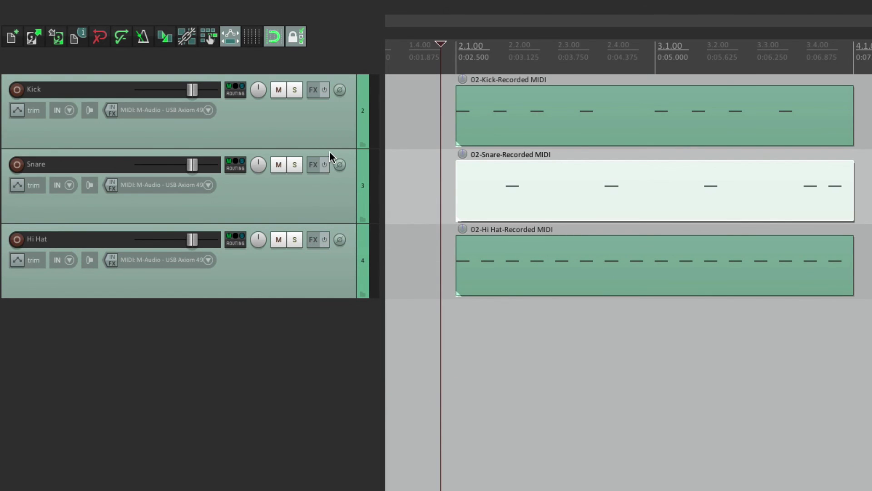
key(super+m)
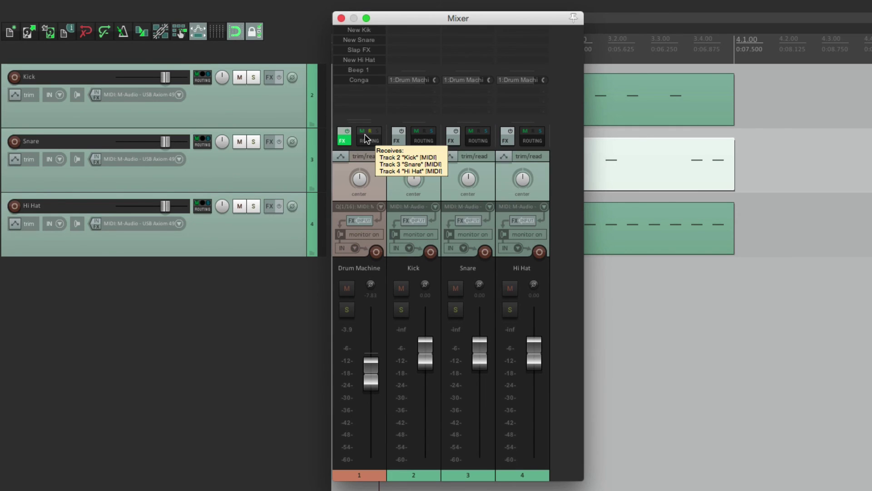
Step: Select Kick, Snare and Hi Hat, apply Toggle show/hide in mixer, and confirm only Drum Machine remains
key(super+m)
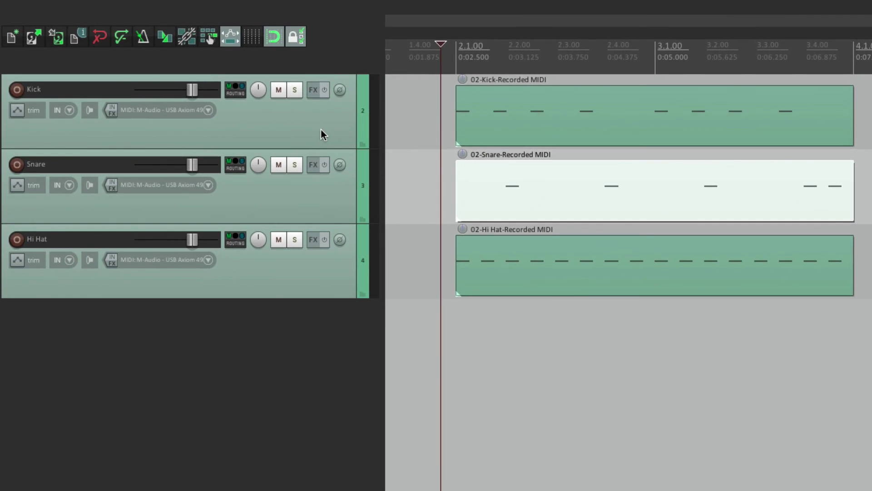
shift+click(337, 272)
right_click(328, 135)
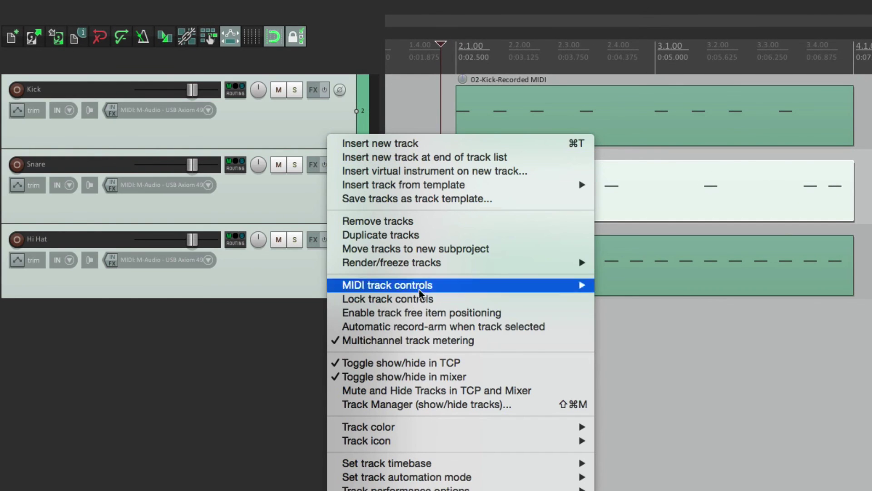
click(338, 379)
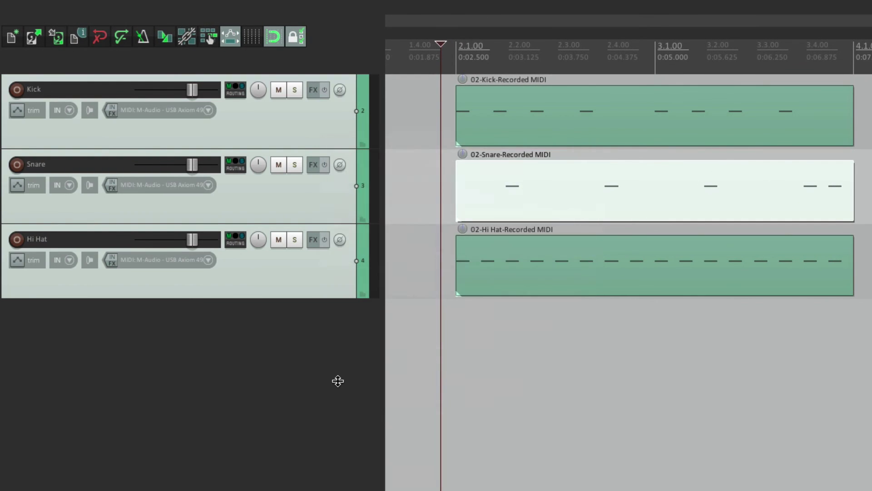
key(super+m)
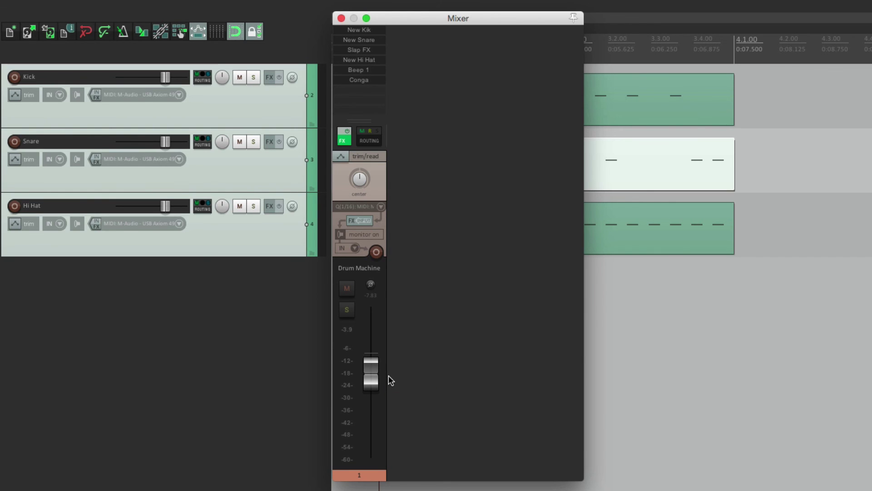
key(super+m)
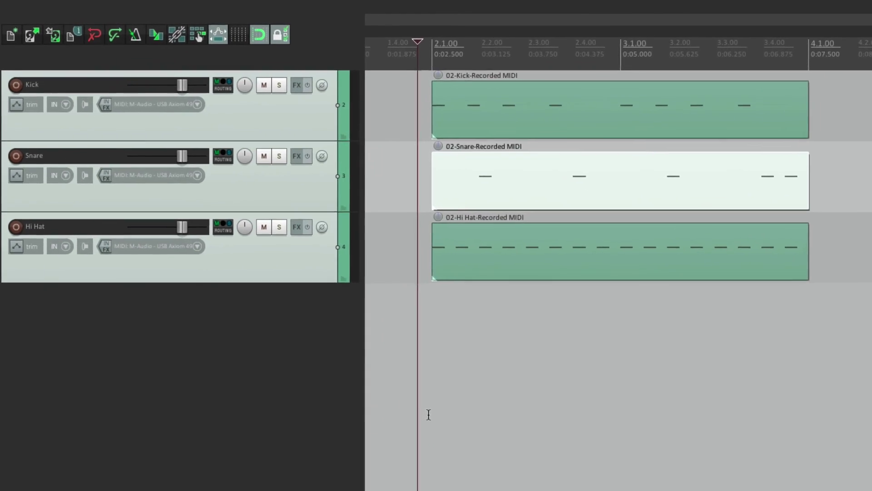